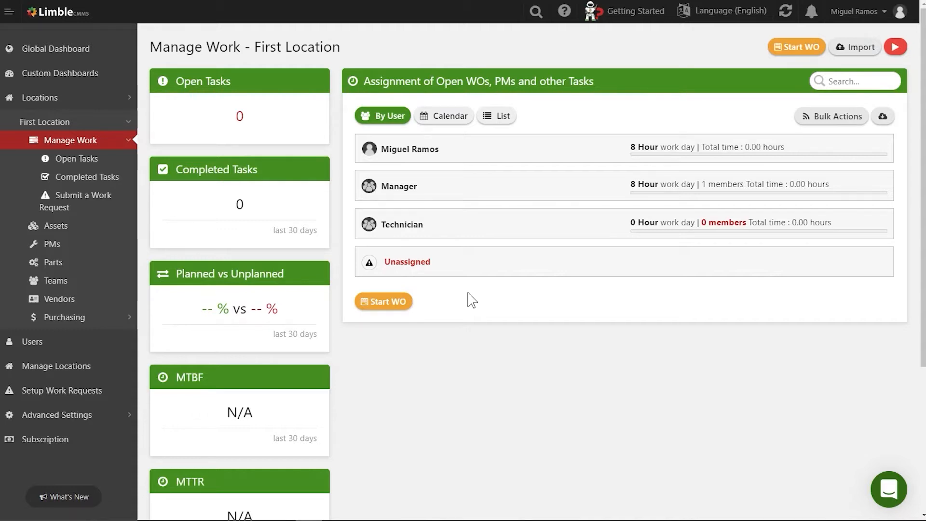
Step: Add a blank asset named HVAC - 001 to the First Location assets
left_click(64, 231)
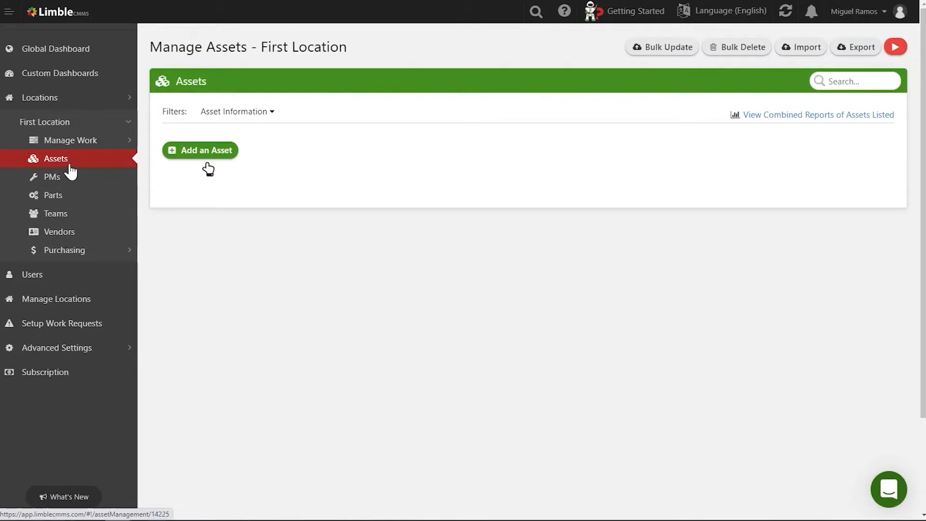
left_click(230, 159)
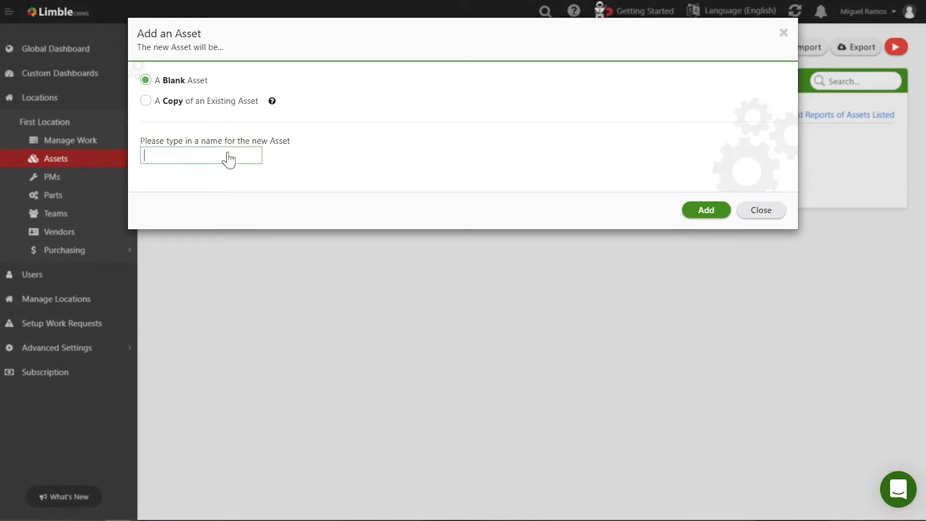
type("HVAC - 001")
left_click(700, 212)
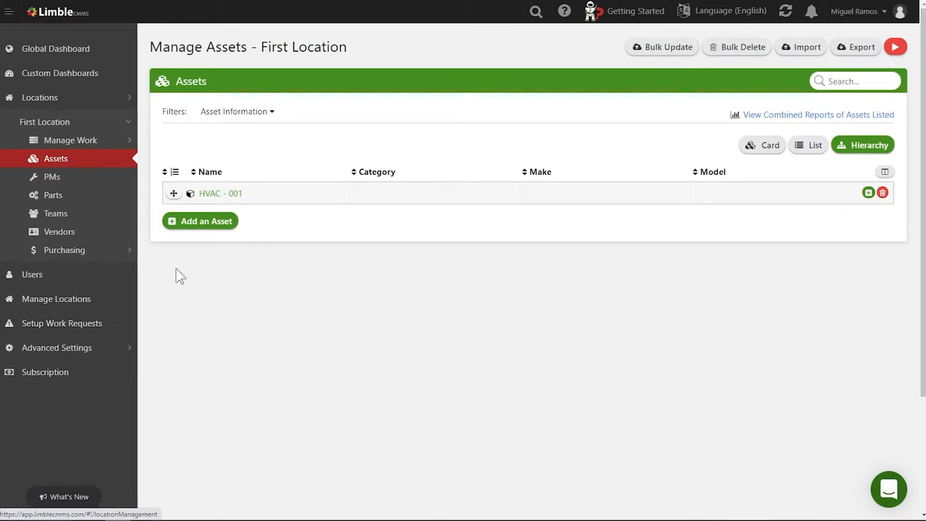
Step: Add a blank asset named Roof and nest HVAC - 001 under it in the asset hierarchy
left_click(229, 228)
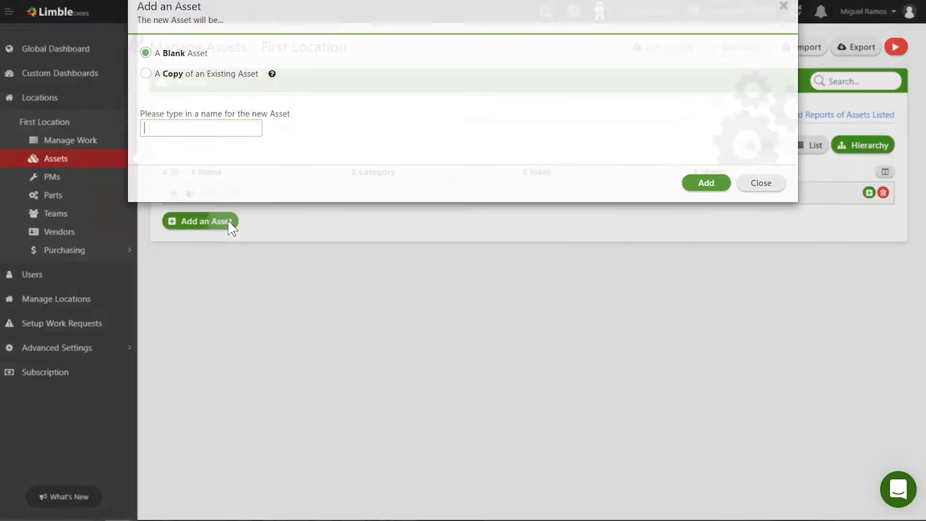
type("Ro")
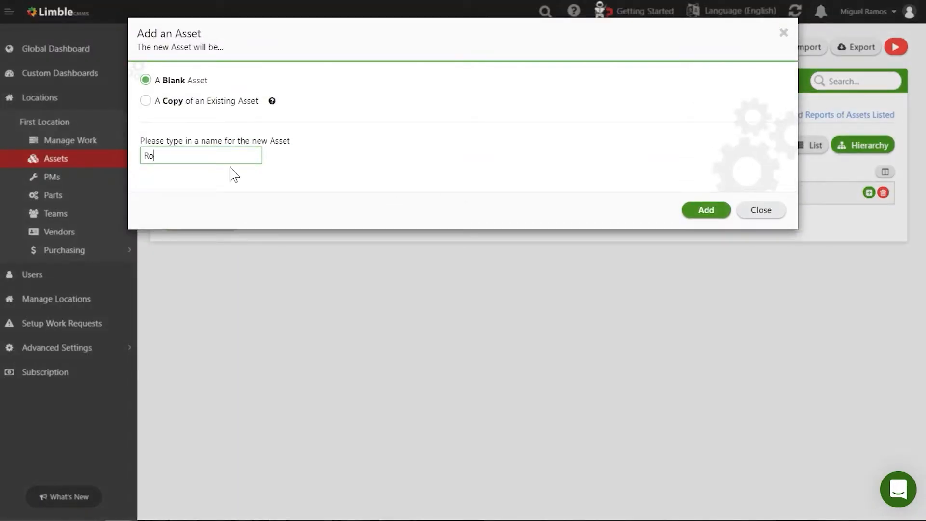
type("of")
left_click(708, 211)
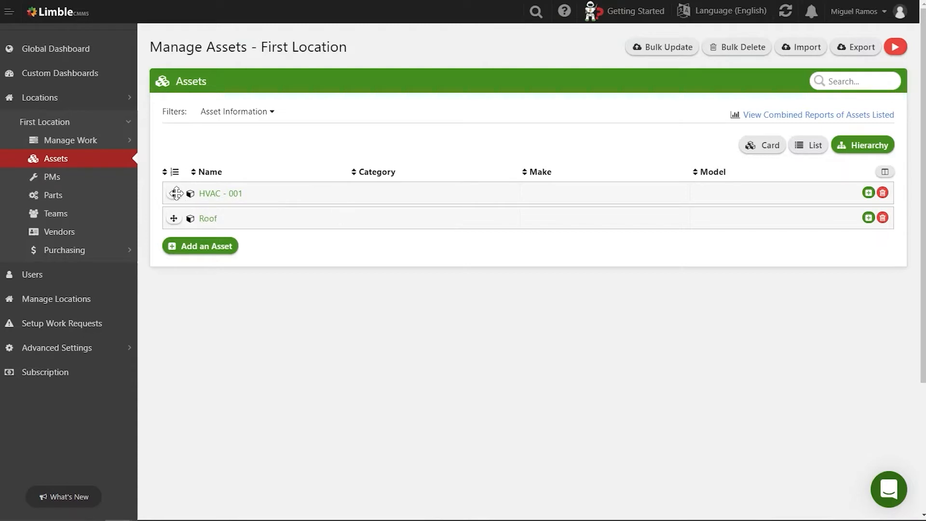
left_click_drag(174, 193, 207, 221)
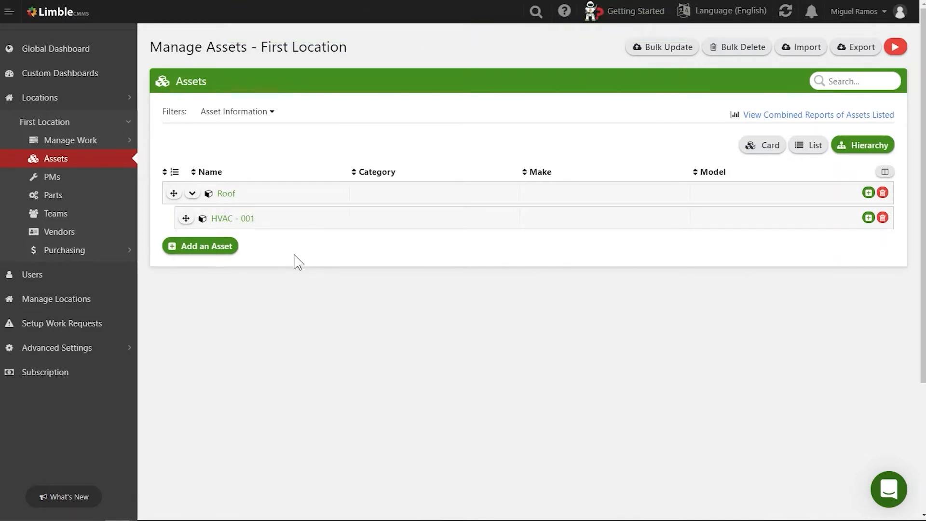
Step: Add a blank top-level asset named Warehouse to First Location
left_click(223, 254)
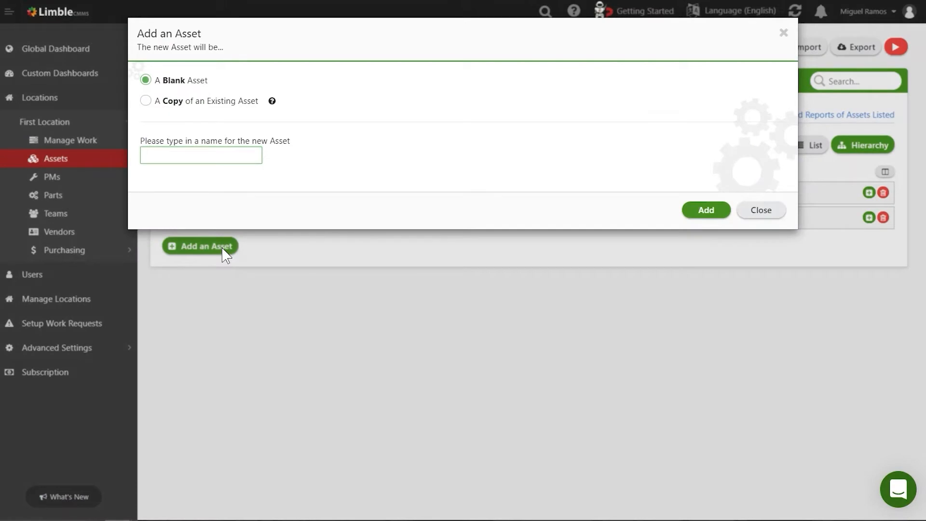
type("Warehouse")
left_click(691, 211)
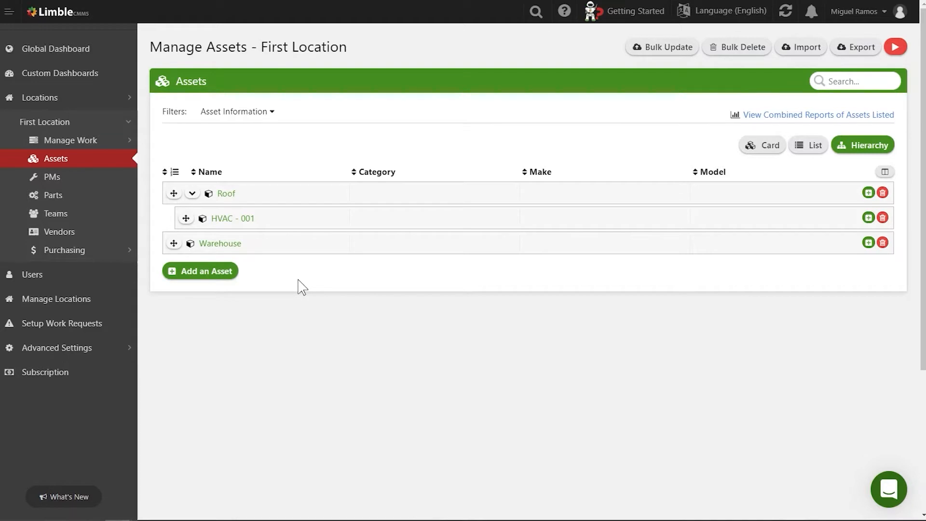
Step: Add a blank asset named Forklift - 001 and nest it under Warehouse in the hierarchy
left_click(212, 274)
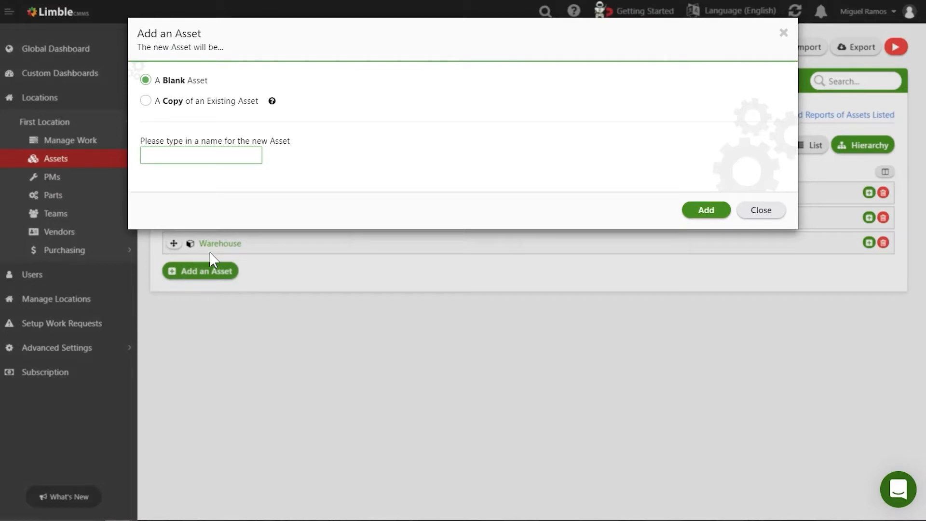
type("Forklift 001-")
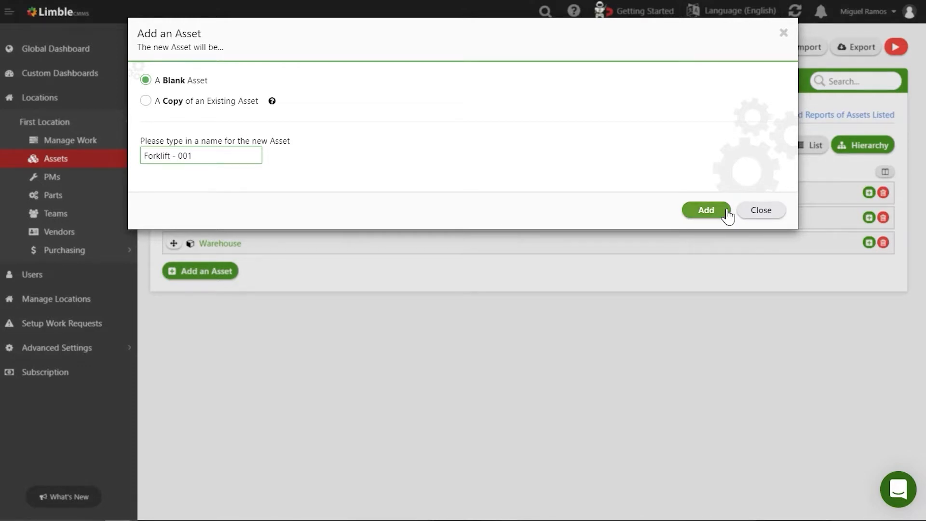
left_click(723, 213)
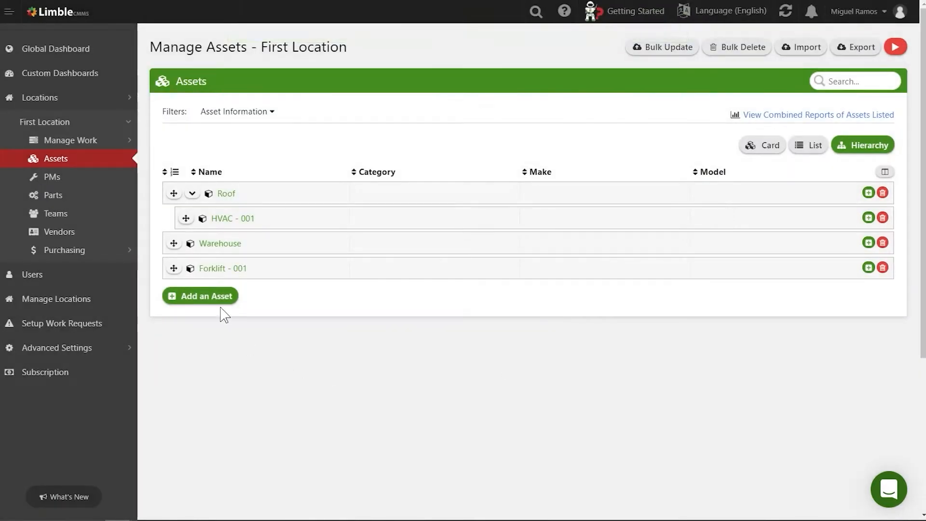
left_click_drag(175, 269, 214, 249)
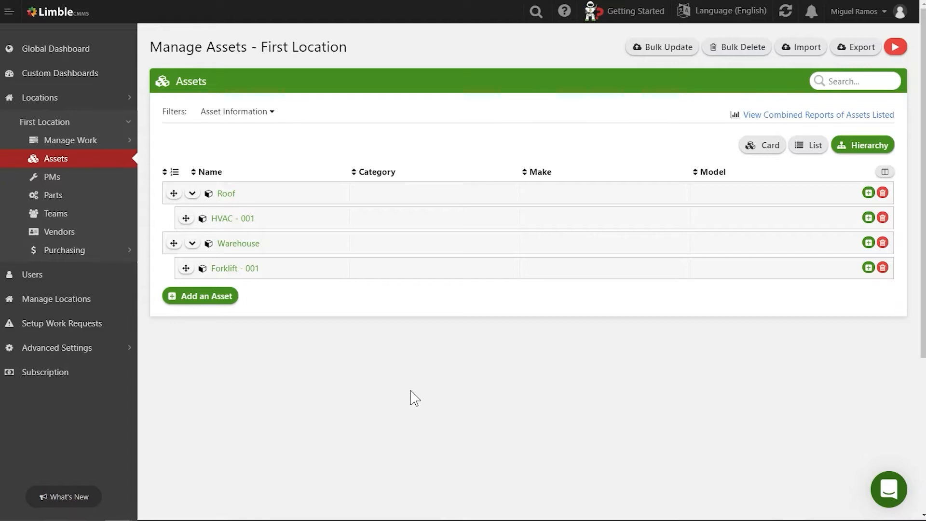
Step: Review the instructions for importing a list of assets into First Location, including the sample import file, and close them
left_click(807, 54)
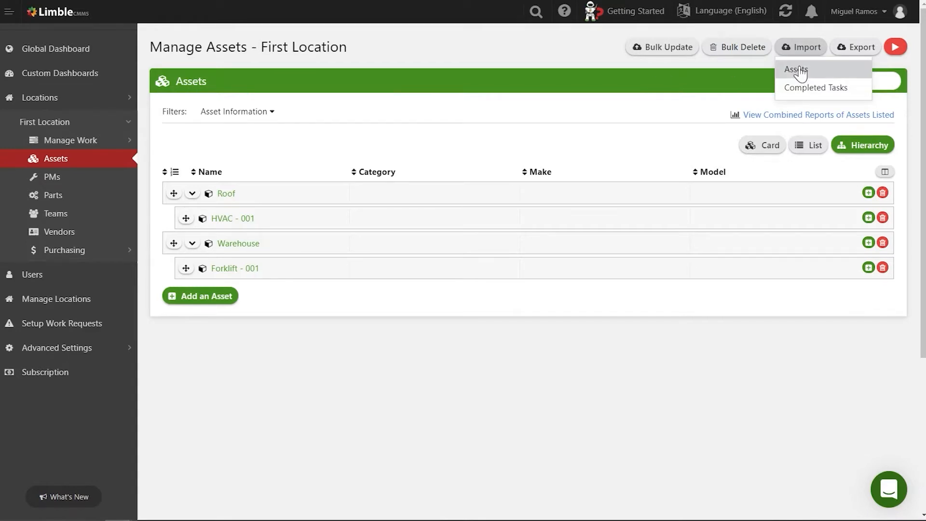
left_click(798, 71)
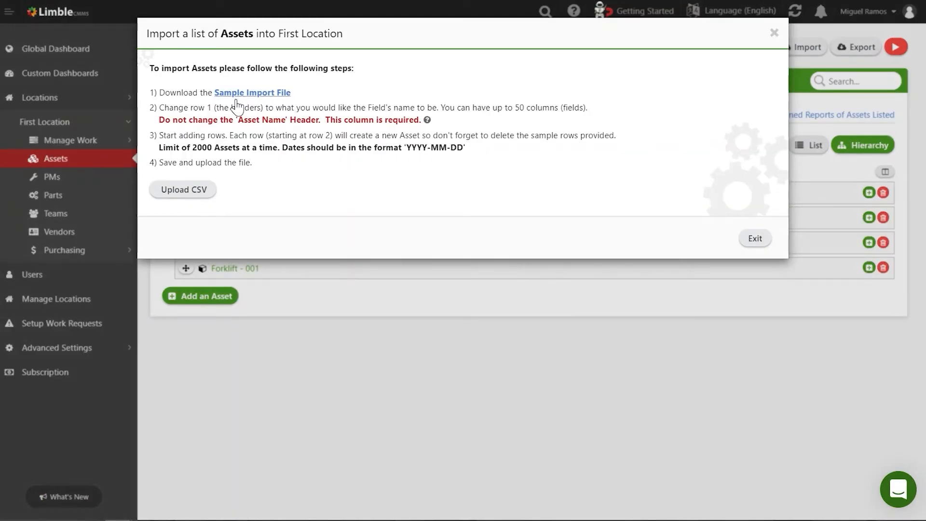
left_click(774, 33)
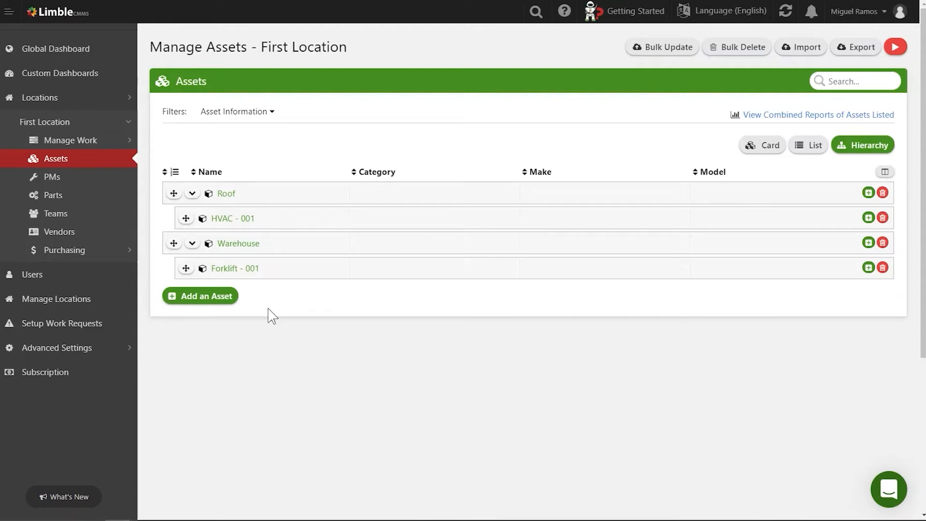
Step: Open the HVAC - 001 asset and upload the picture from the AC Unit folder as its image
left_click(233, 219)
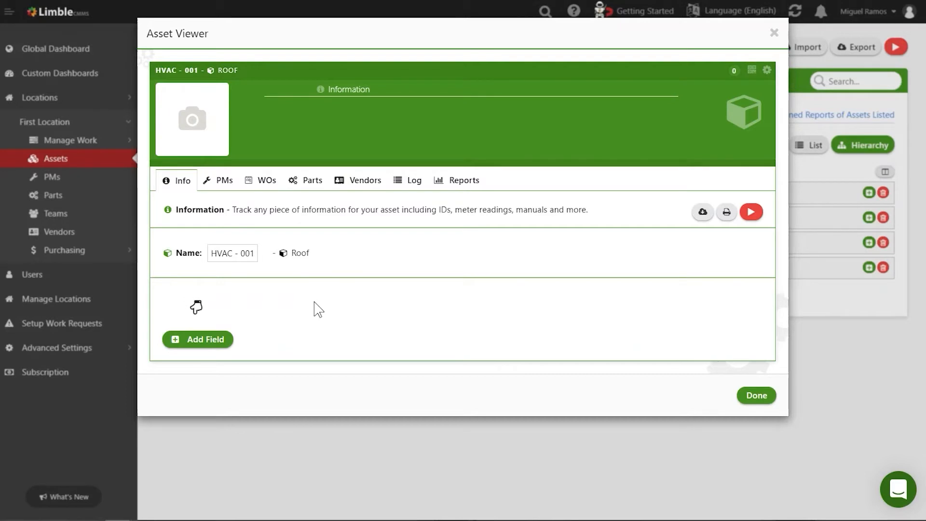
left_click(198, 142)
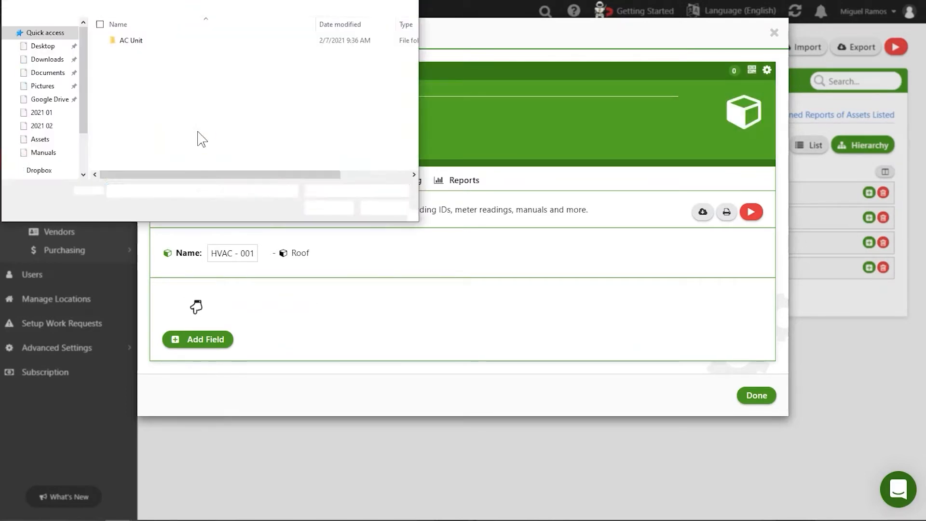
left_click(139, 43)
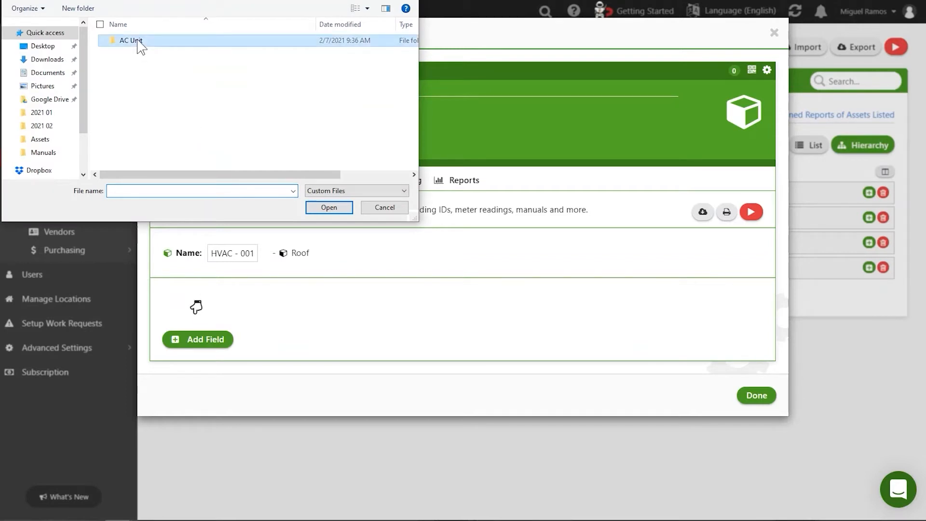
double_click(138, 41)
double_click(137, 39)
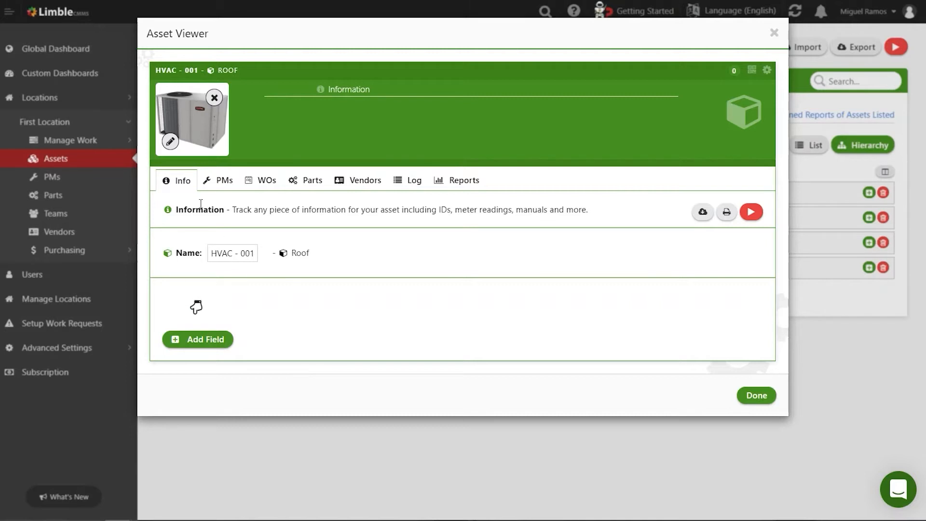
Step: Add the suggested fields Model and Make to the HVAC - 001 asset's information
left_click(226, 345)
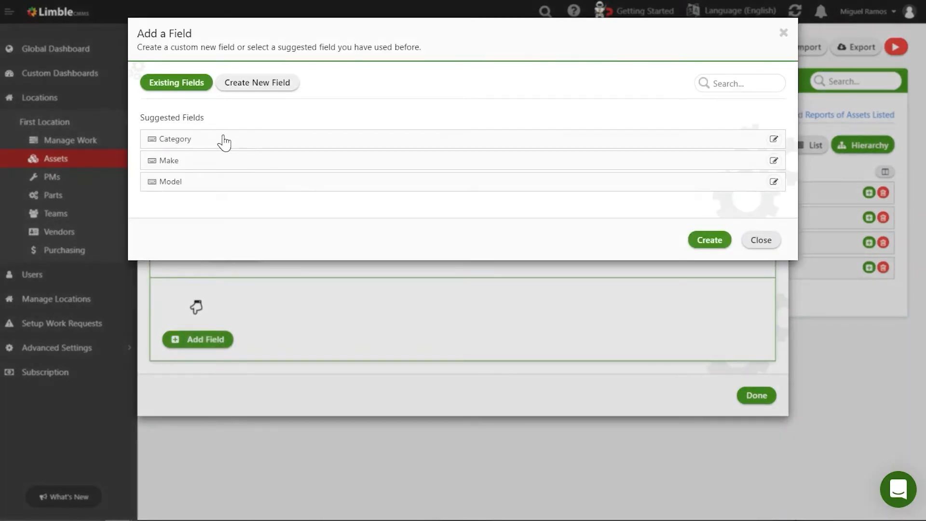
left_click(293, 187)
left_click(299, 167)
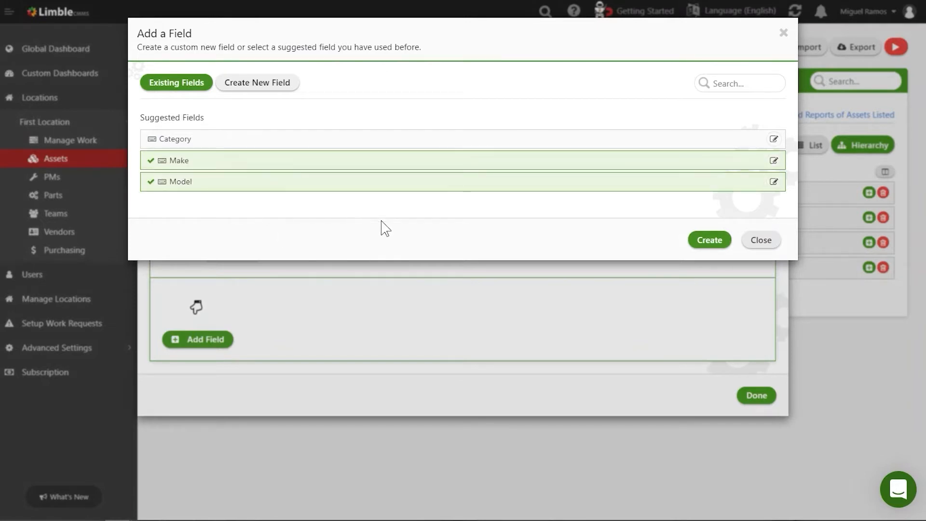
left_click(708, 240)
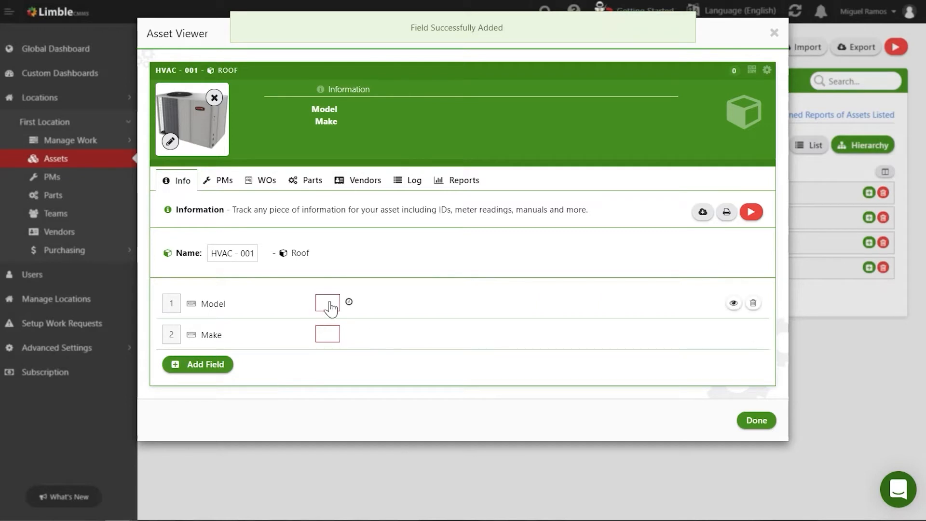
Step: Set the asset's Make to SEER and Model to 4TCAS, and move the Make field above Model
left_click(332, 337)
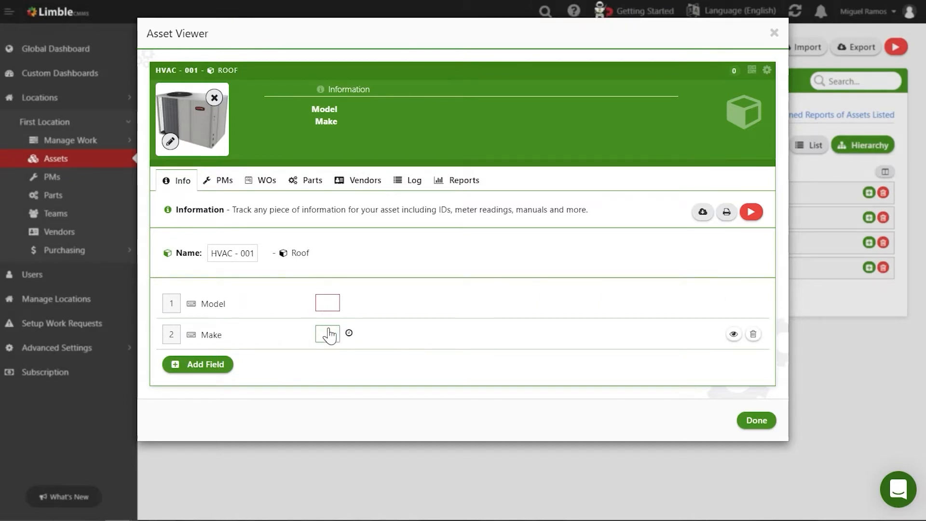
type("Sam")
left_click(331, 305)
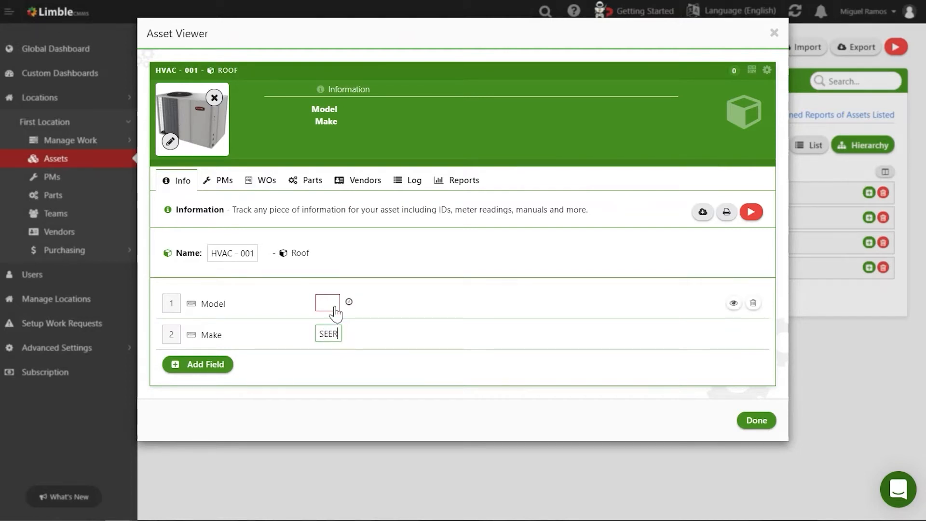
type("4TCAS")
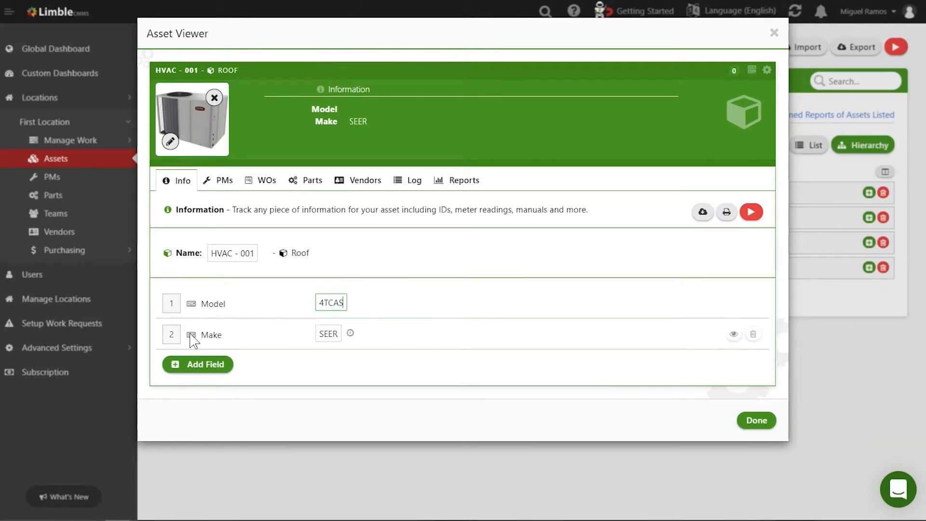
left_click_drag(169, 336, 174, 308)
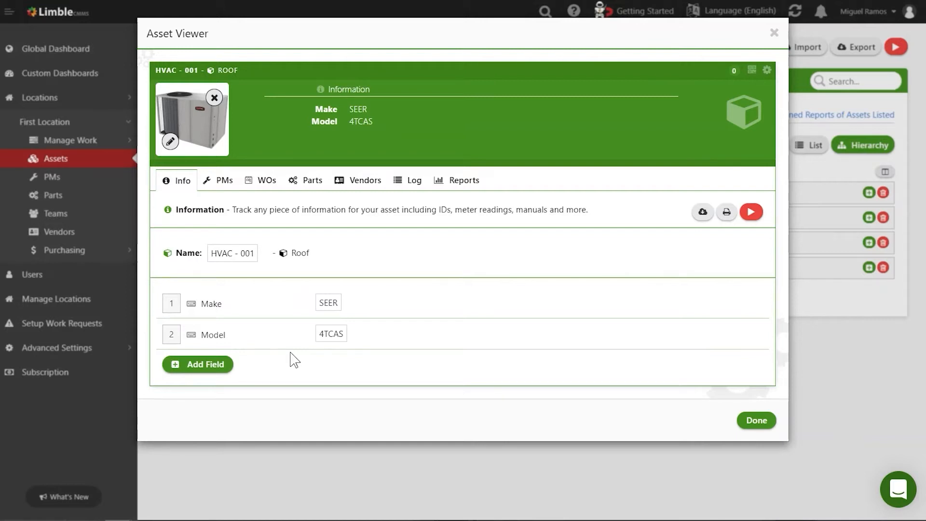
Step: Create a Documents field named Manual on HVAC - 001 and upload the AC Unit - 14 SEER Maintenence Manual PDF to it
left_click(227, 369)
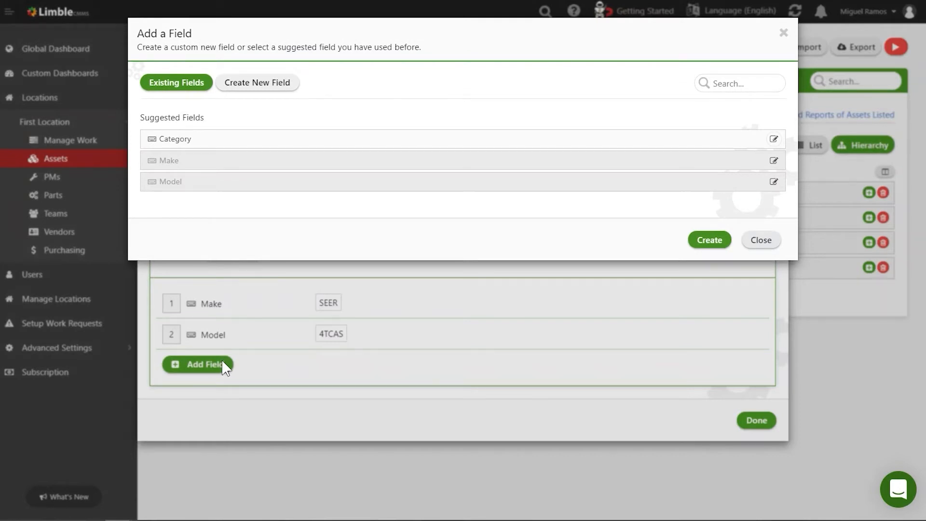
left_click(284, 86)
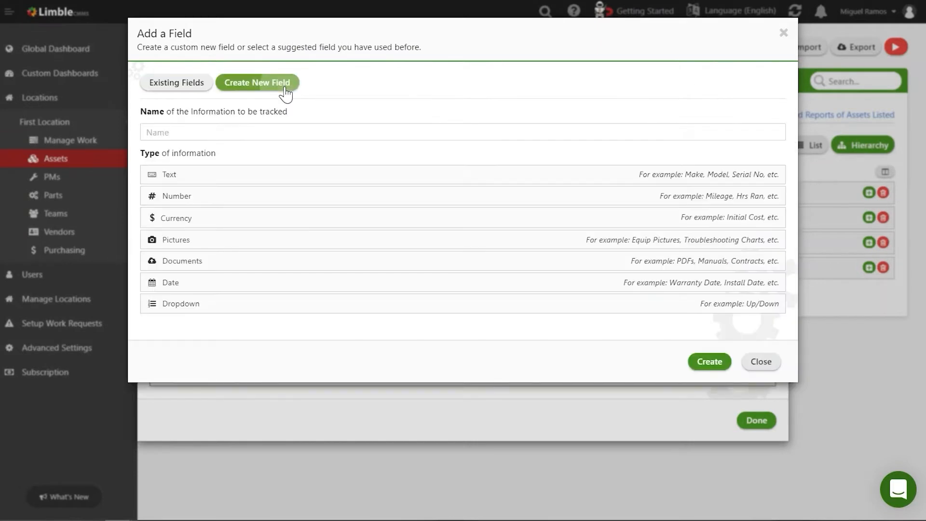
left_click(192, 134)
type("Manu")
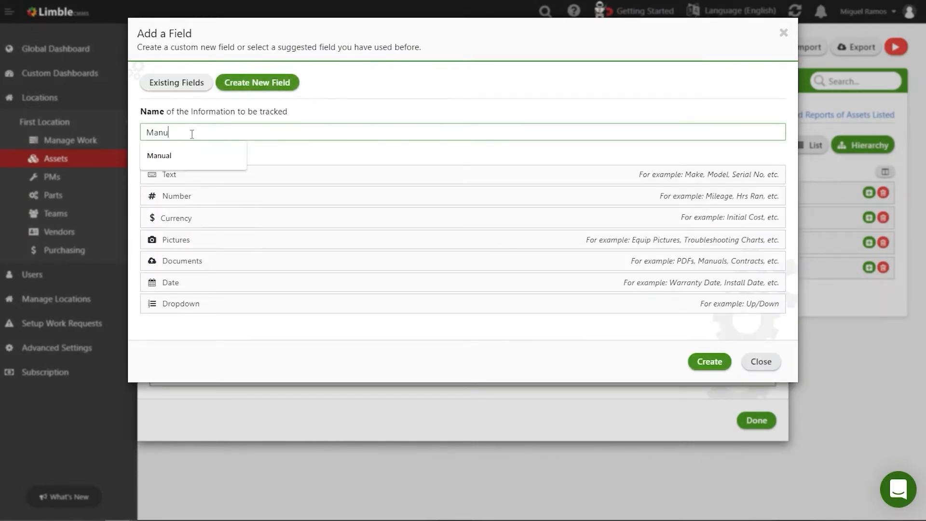
type("al")
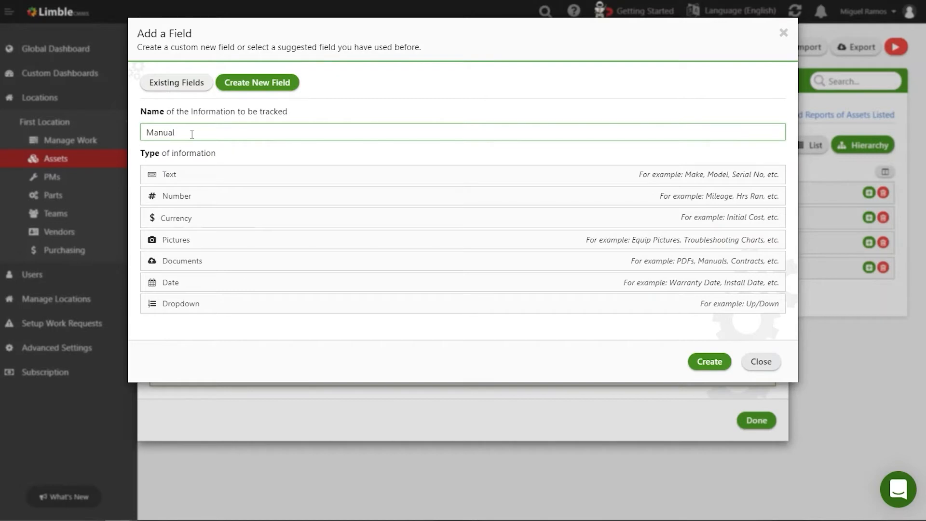
left_click(224, 271)
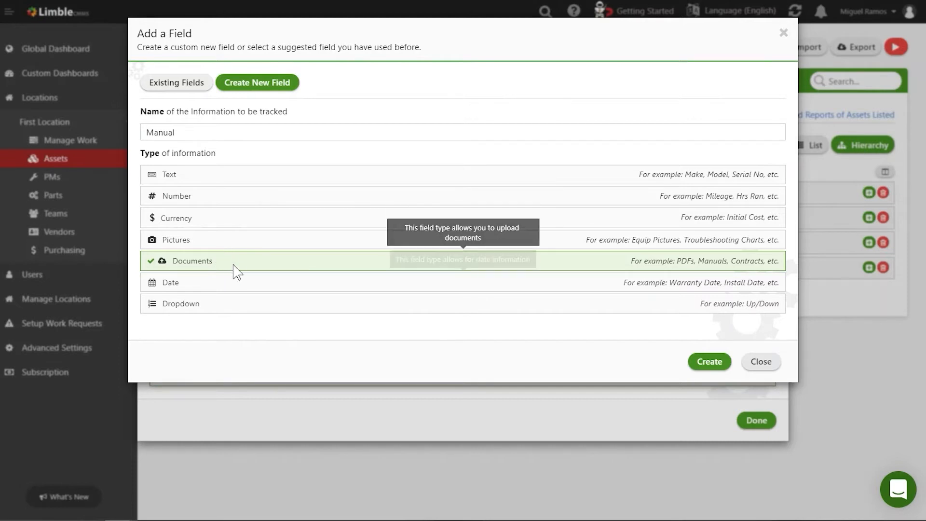
left_click(696, 368)
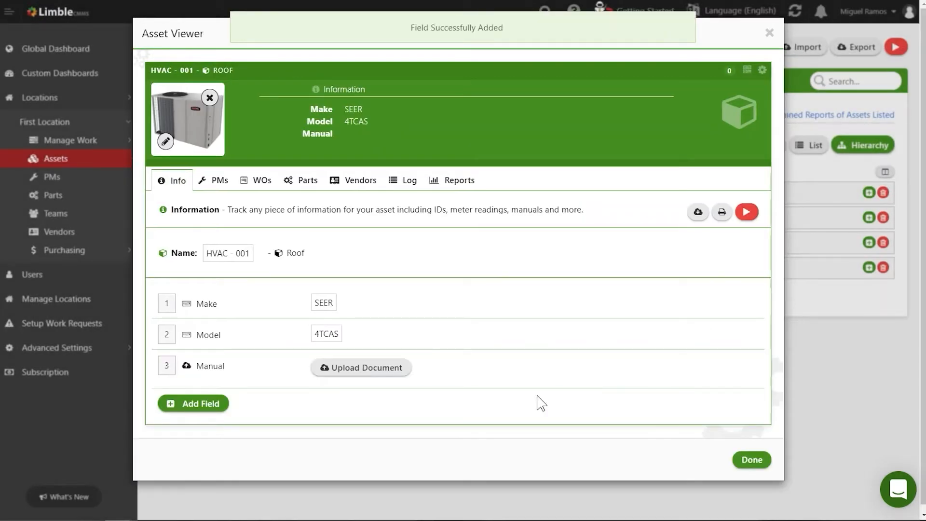
left_click(375, 373)
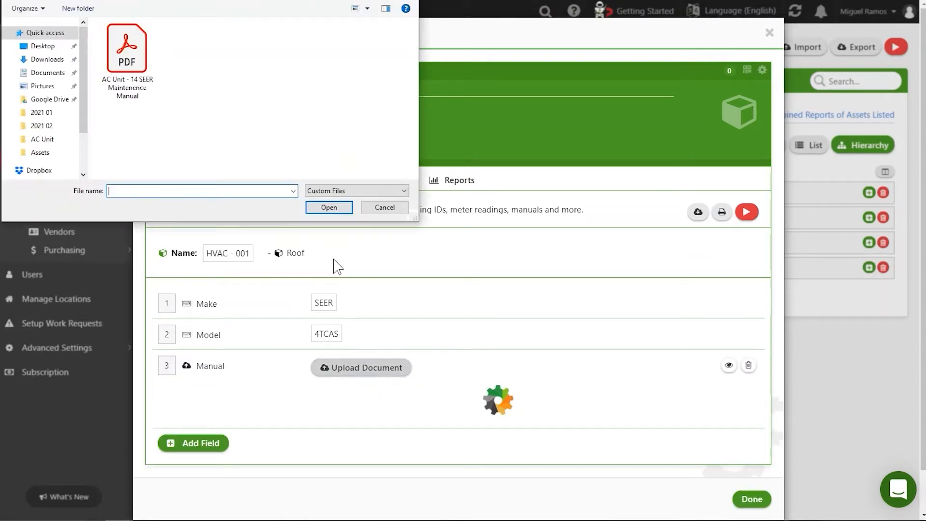
double_click(135, 63)
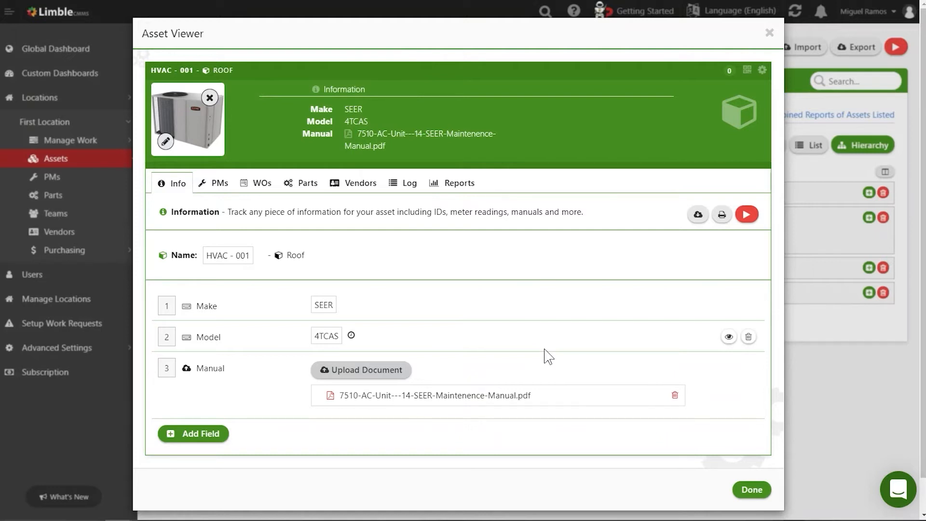
Step: Create a new Number field named Pressure Diff (psi) in the HVAC - 001 asset's information
left_click(458, 396)
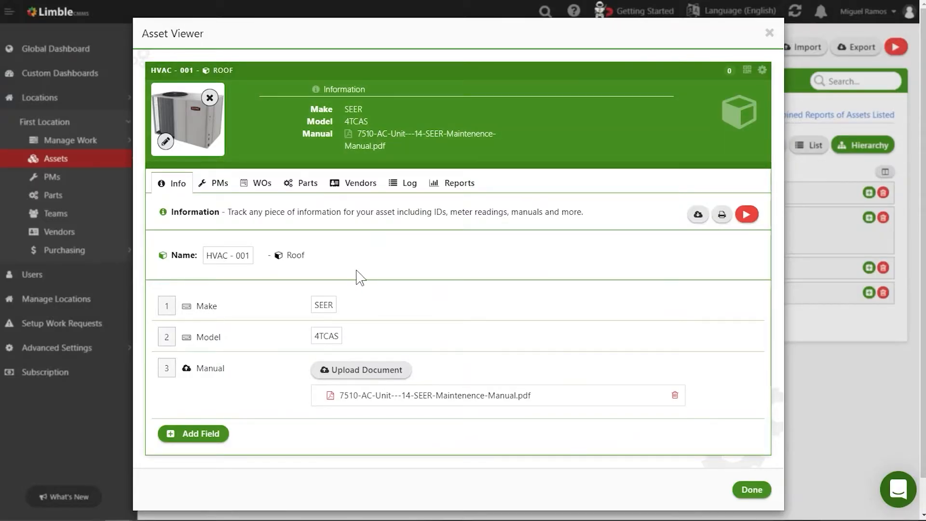
left_click(207, 440)
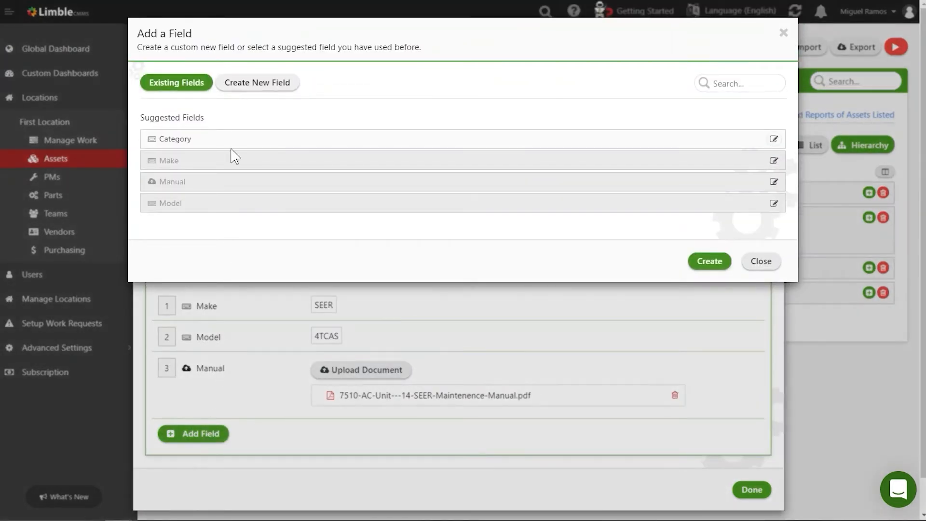
left_click(273, 89)
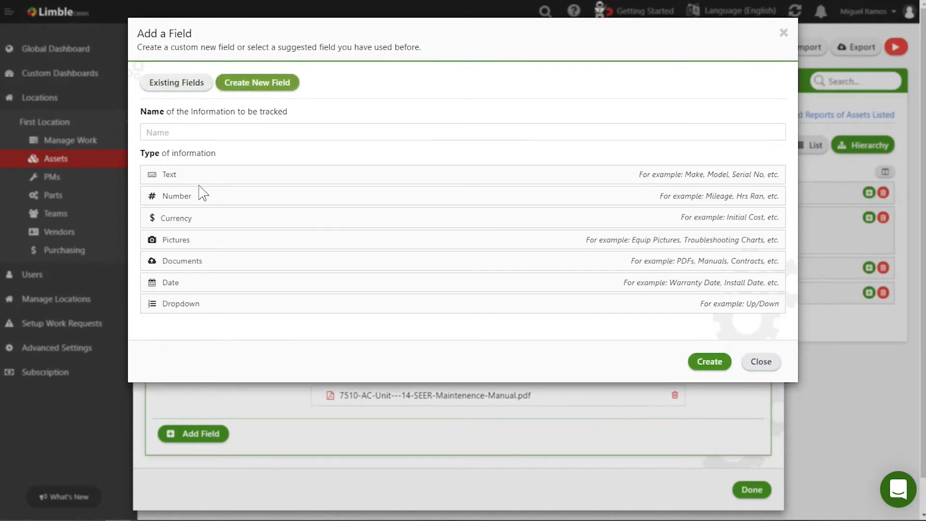
left_click(205, 133)
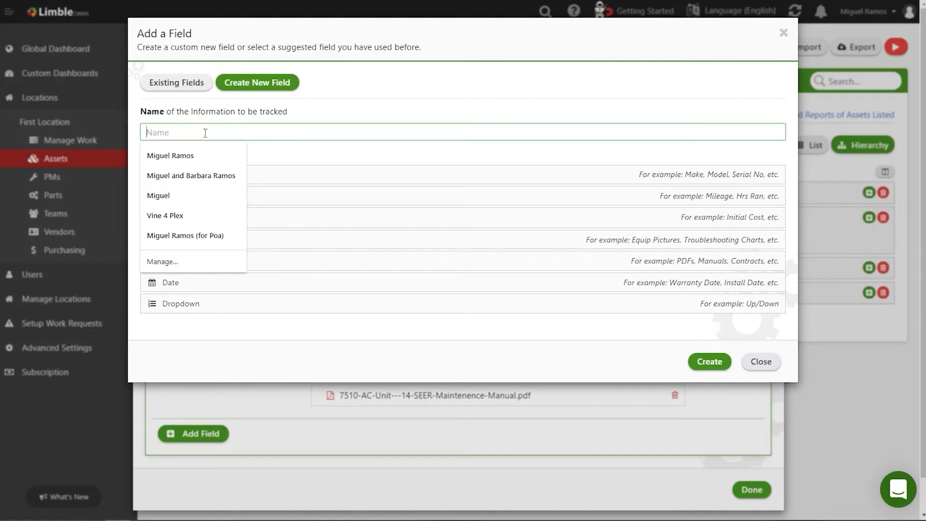
type("P")
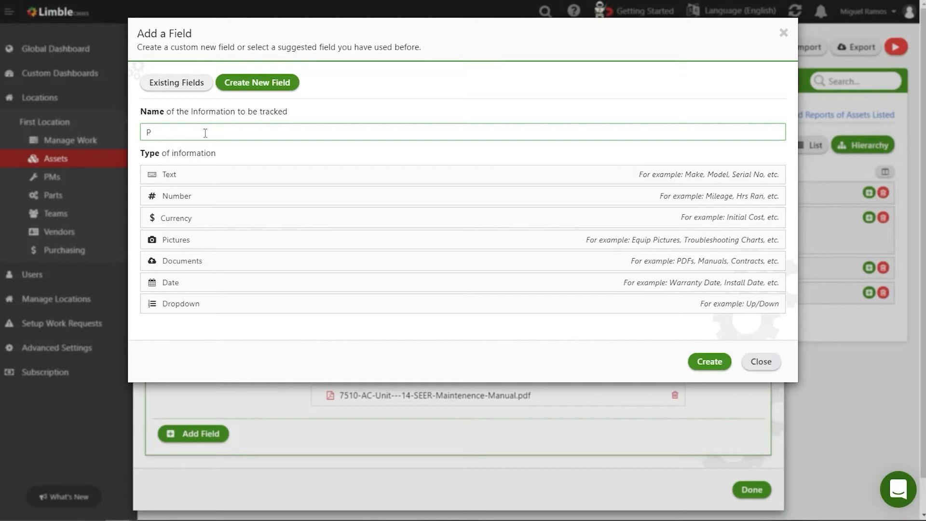
type("ressure Diff (psi)")
left_click(206, 204)
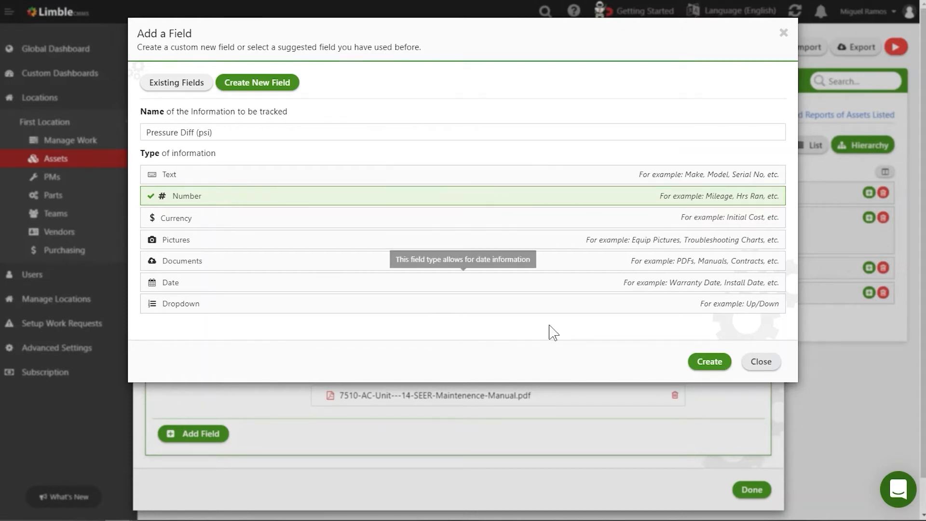
left_click(706, 362)
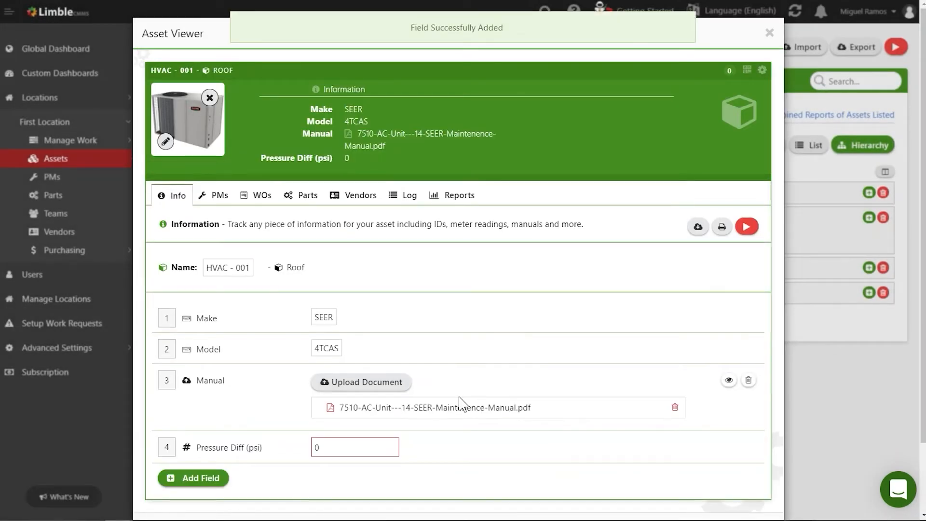
Step: Set the asset's Pressure Diff (psi) to .2 and check that field's history of changes
left_click(346, 452)
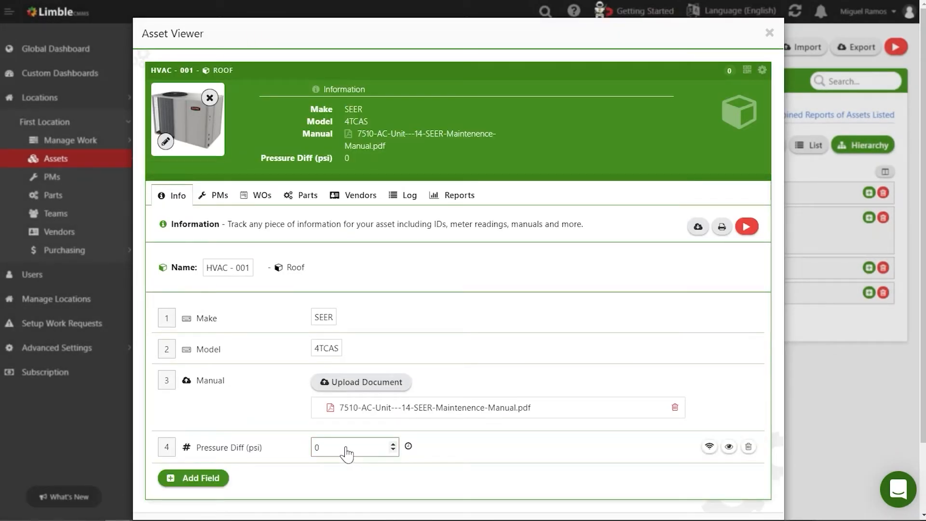
key("BackSpace")
type(".2")
left_click(476, 462)
left_click(409, 447)
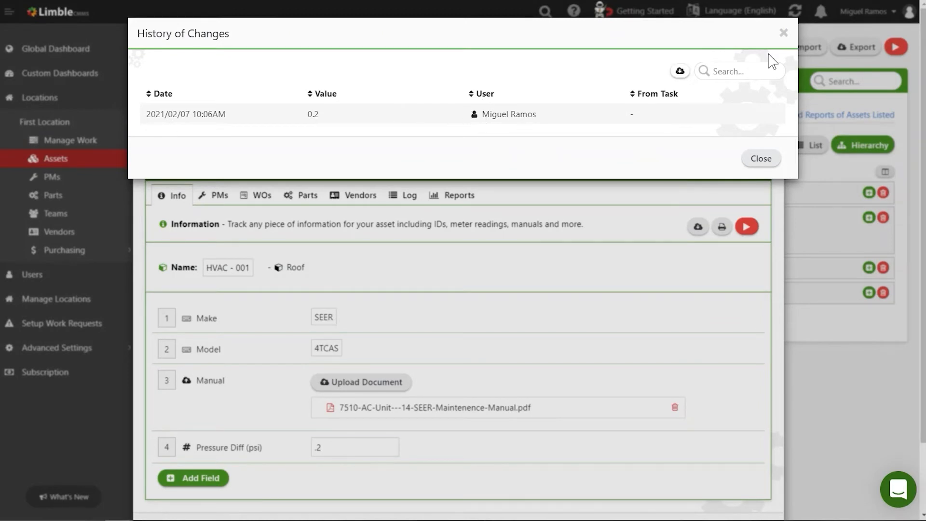
left_click(784, 32)
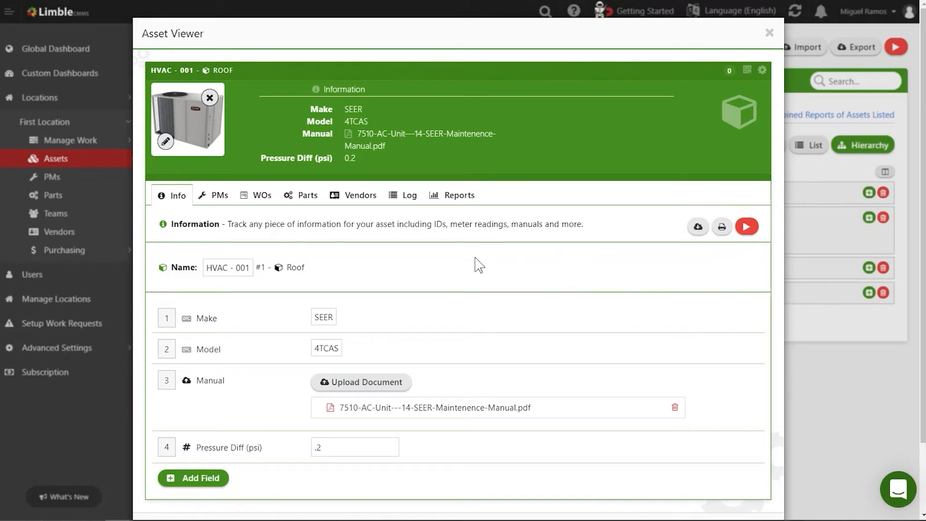
Step: Create a blank PM template named Change Filter for the HVAC - 001 asset
left_click(212, 201)
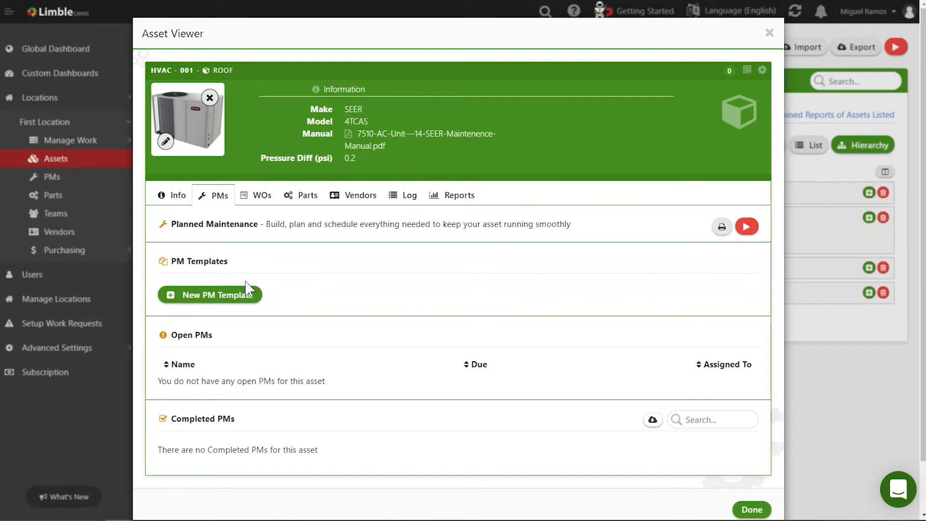
left_click(220, 302)
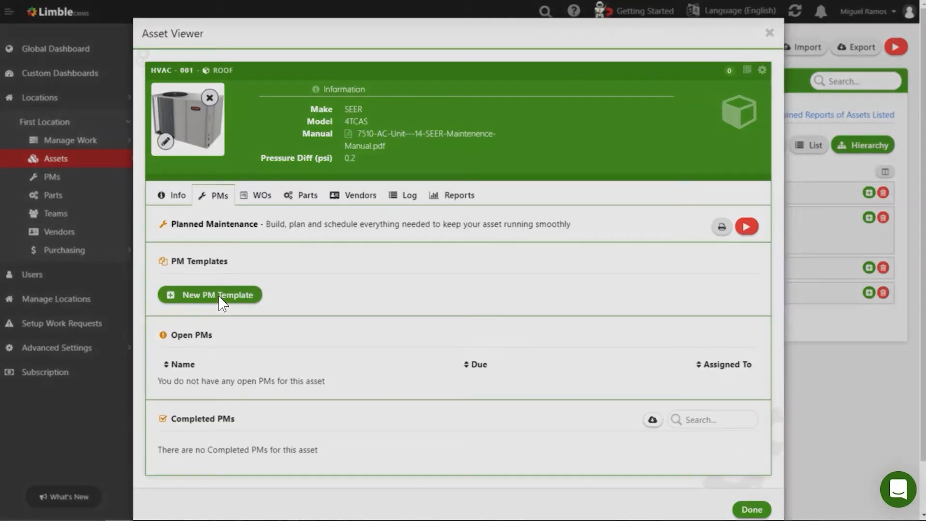
left_click(221, 154)
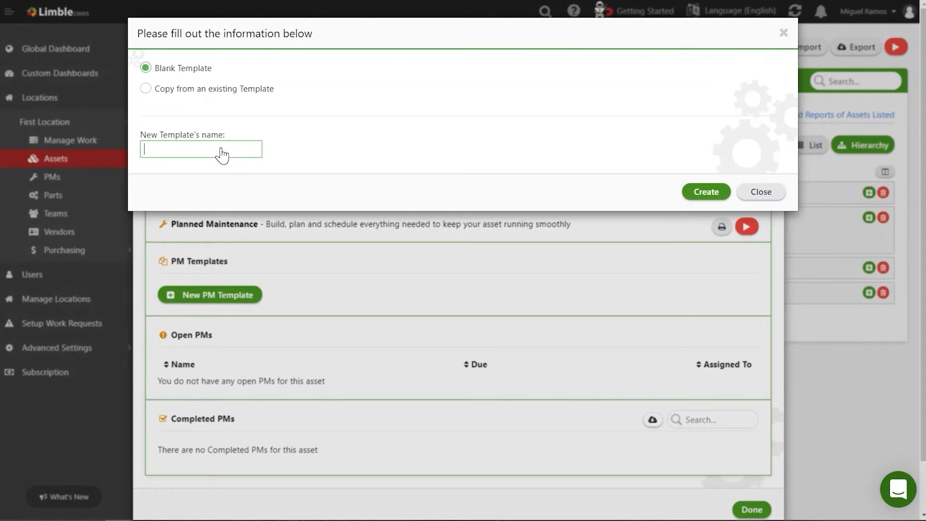
type("Change Filter")
left_click(697, 192)
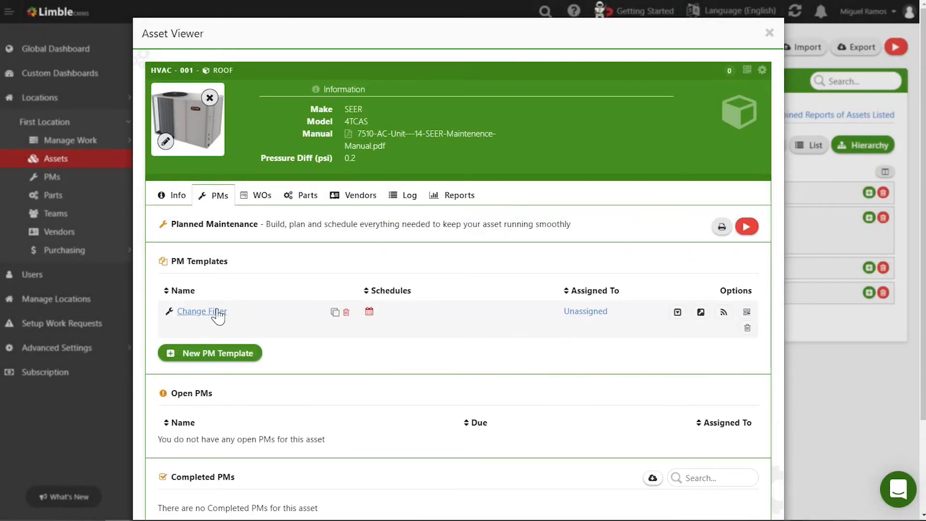
Step: Add a checkbox instruction reading "Change filter for a new one" to the Change Filter template
left_click(217, 312)
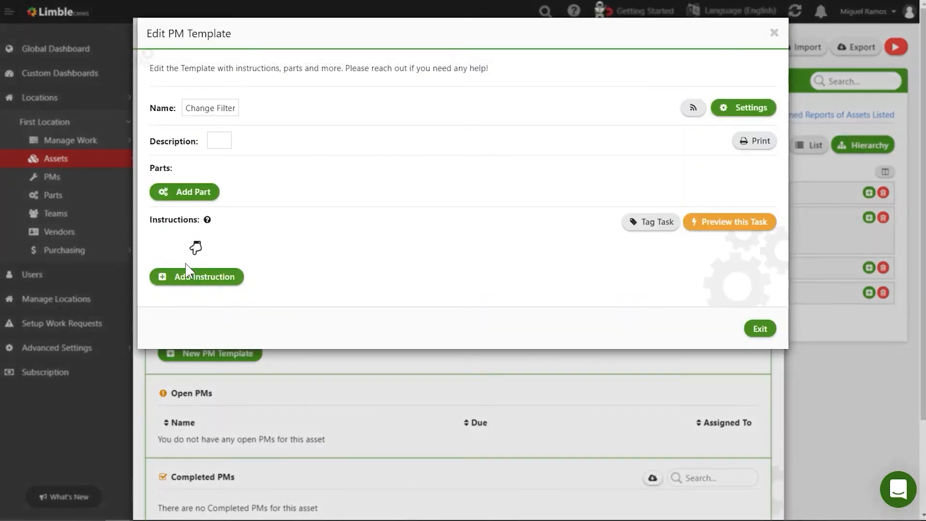
left_click(187, 279)
left_click(232, 99)
left_click(709, 456)
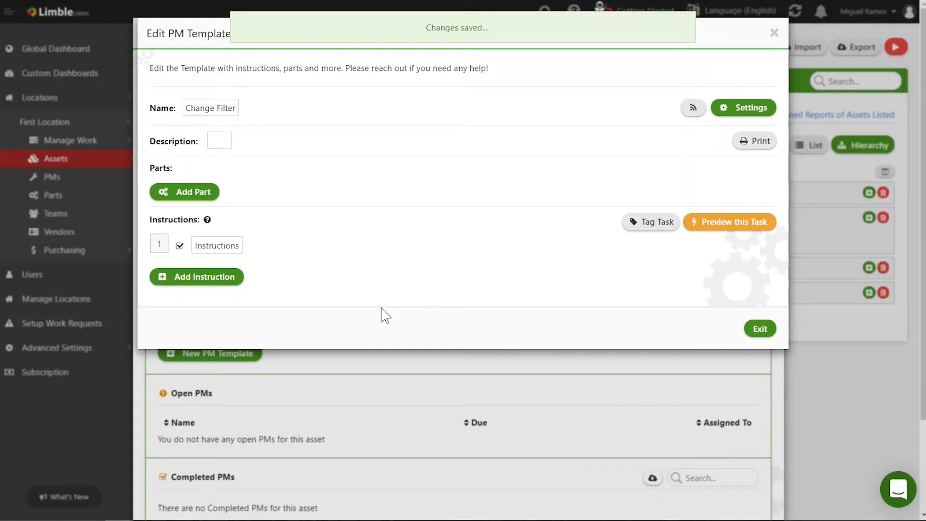
double_click(218, 246)
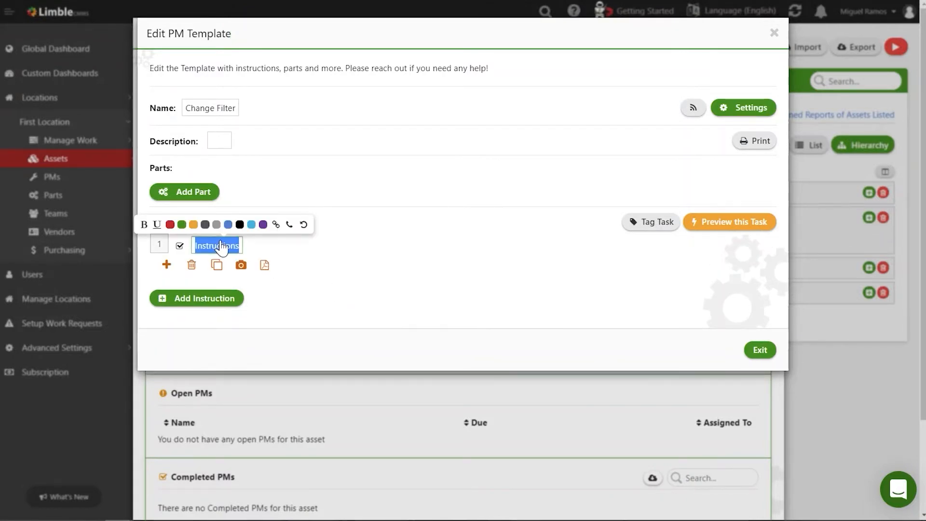
type("Change fi")
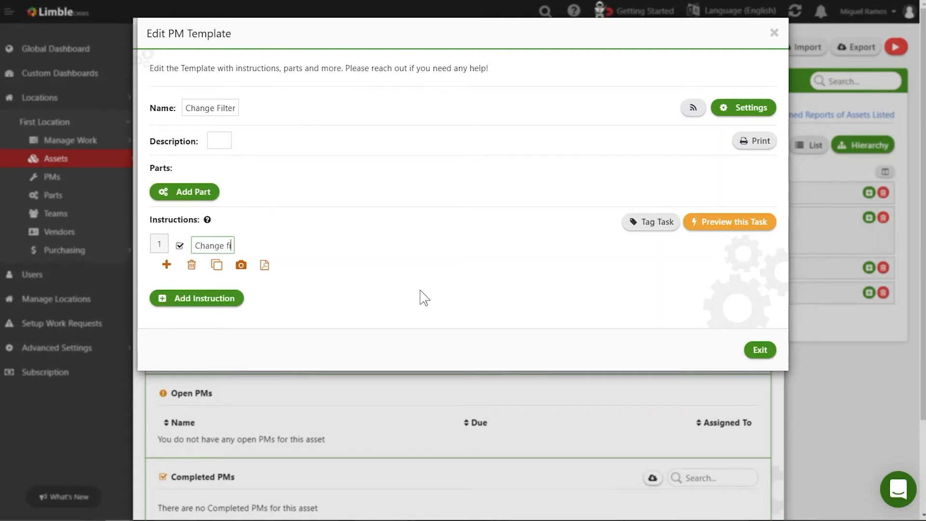
type("lter for a new one")
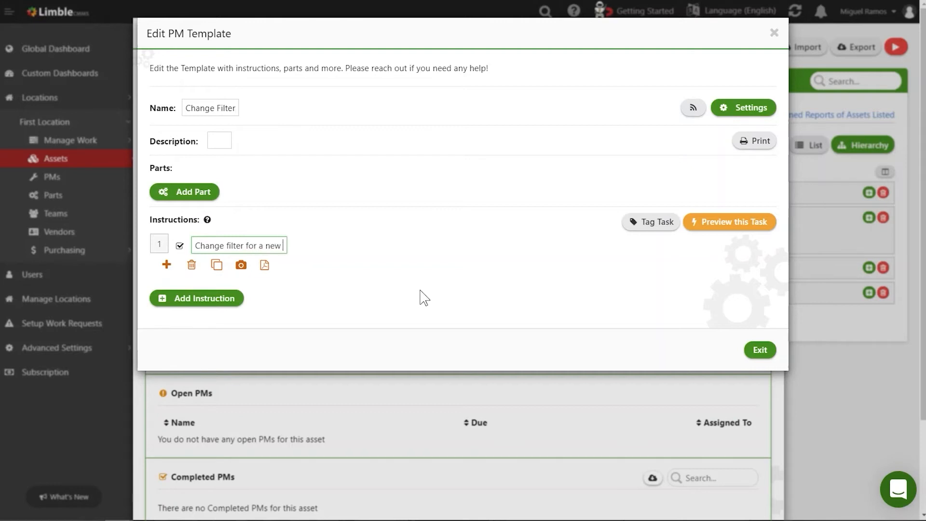
left_click(450, 269)
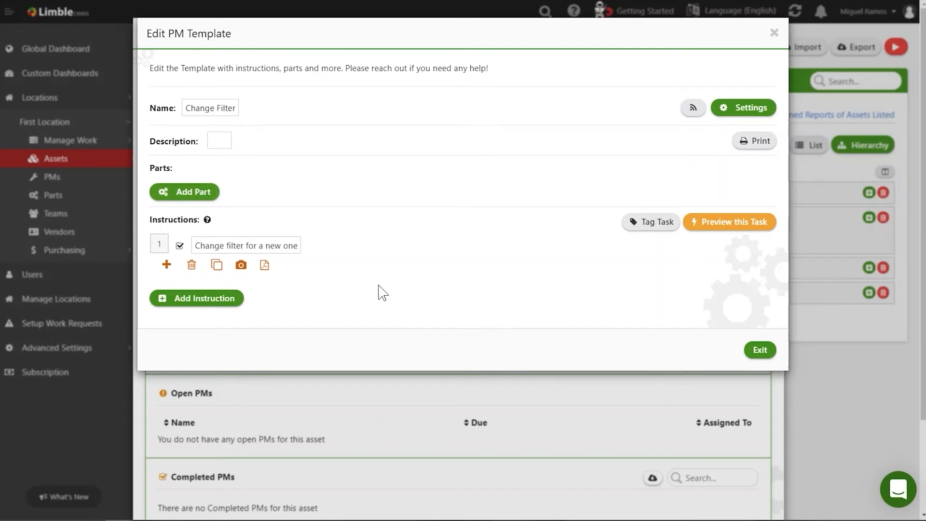
left_click(774, 32)
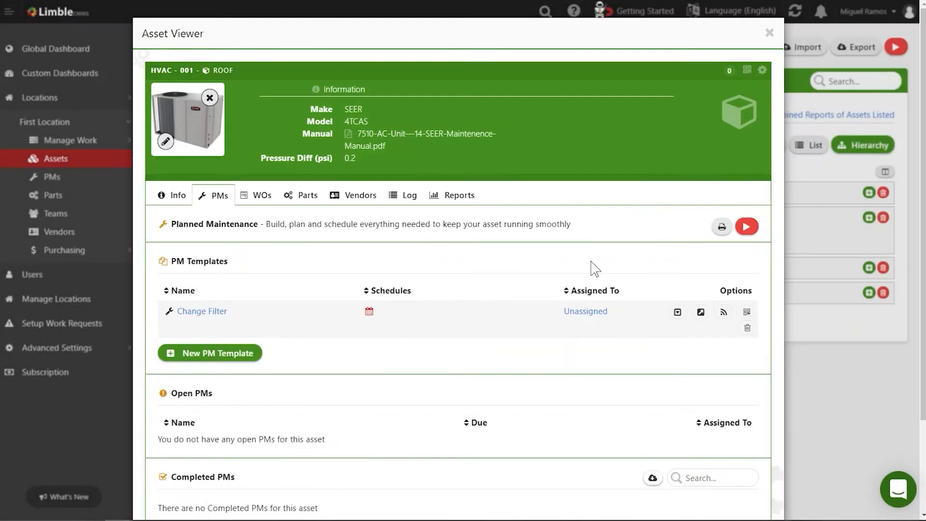
Step: Schedule the Change Filter PM to repeat every 1 month on the 1st Tuesday
left_click(369, 312)
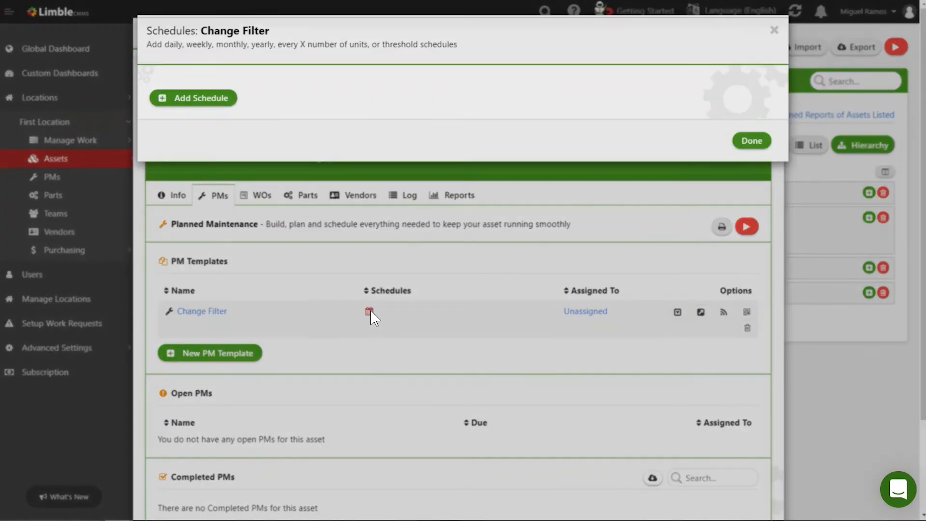
left_click(155, 123)
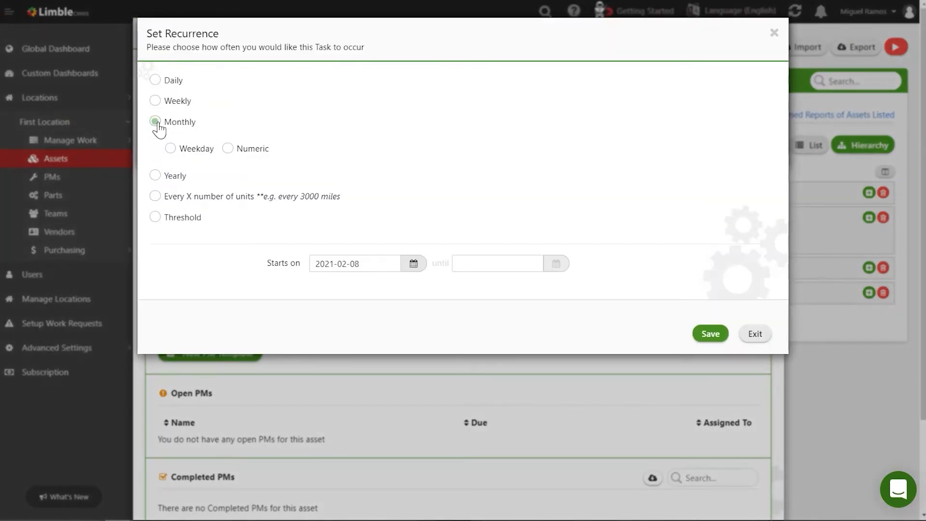
left_click(196, 153)
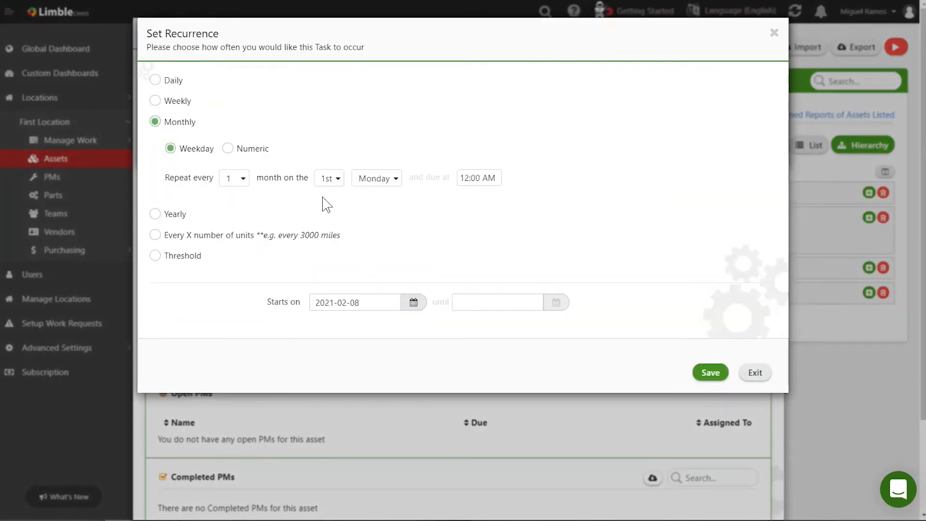
left_click(376, 184)
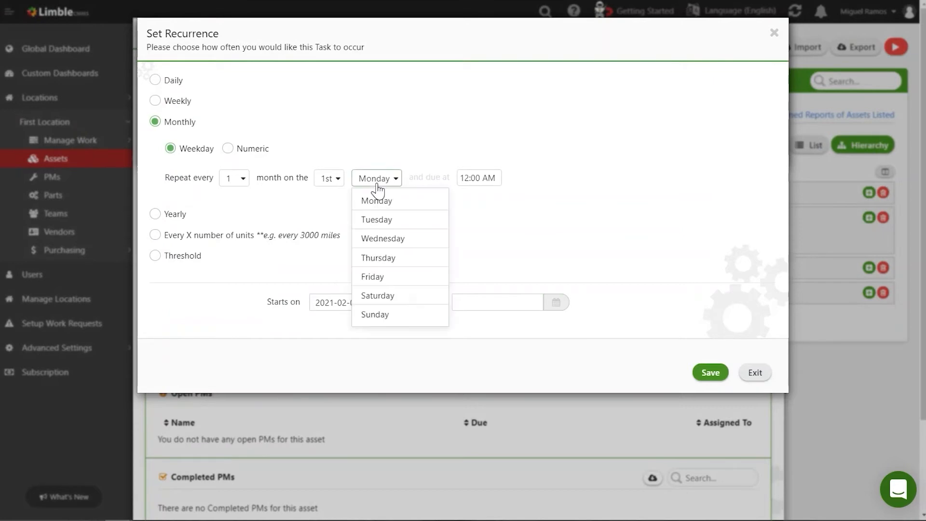
left_click(406, 221)
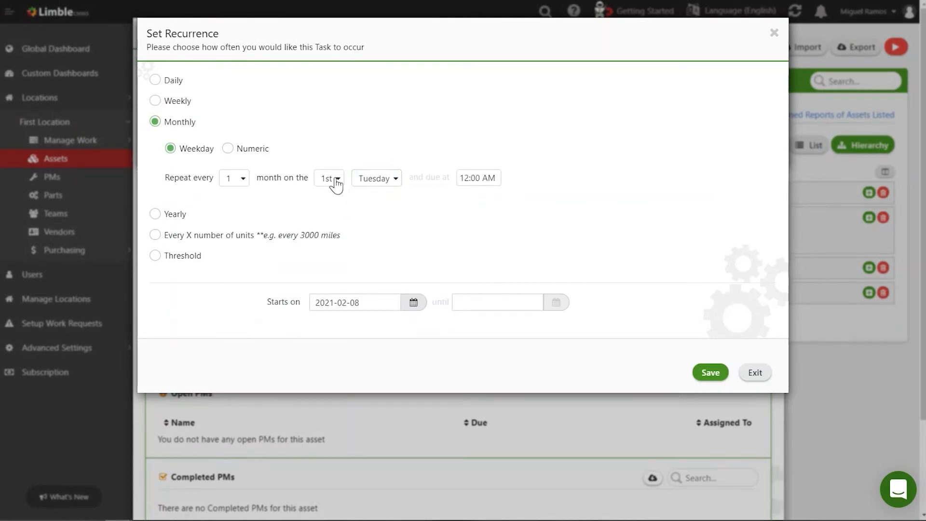
left_click(694, 377)
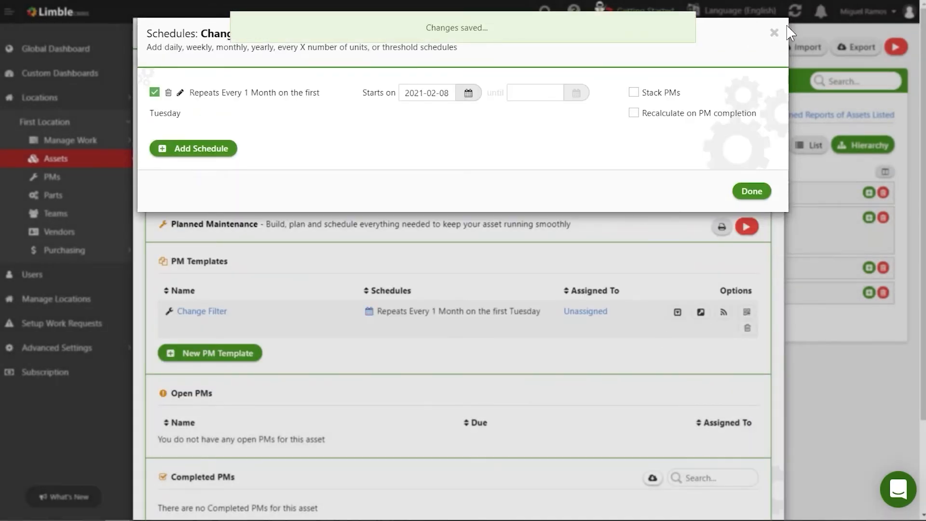
left_click(774, 34)
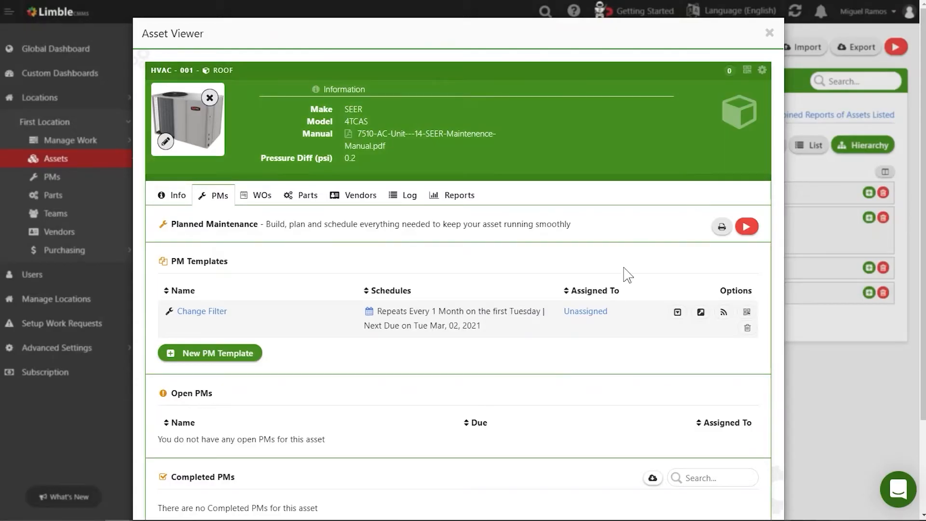
Step: Assign the Change Filter PM template to the Technician team
left_click(598, 316)
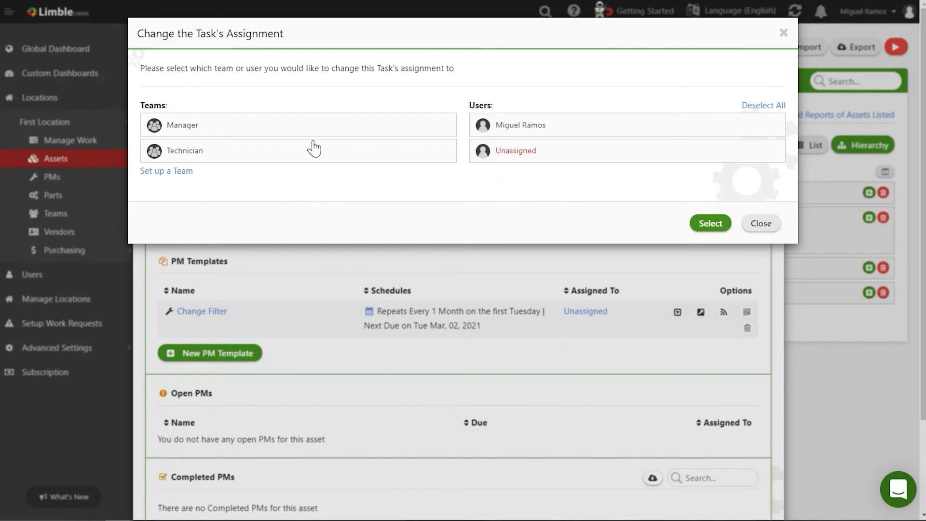
left_click(314, 148)
left_click(707, 223)
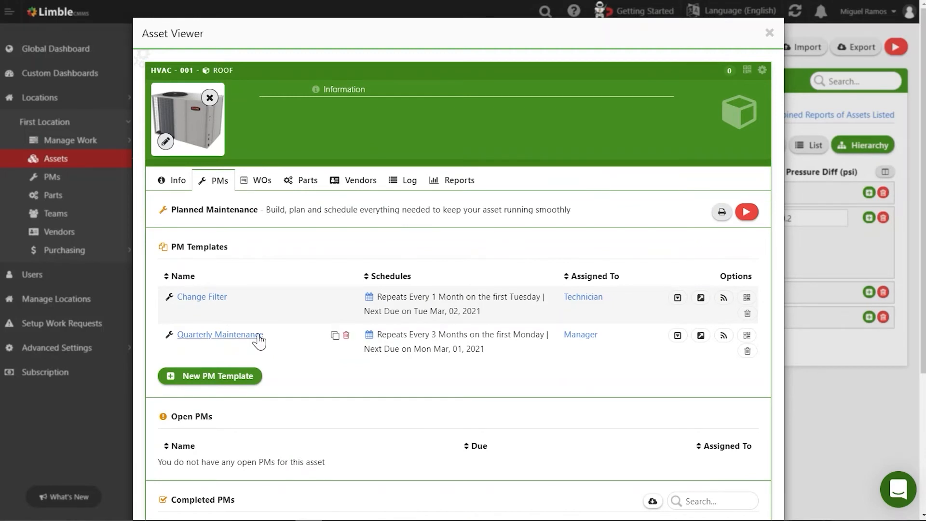
Step: Review the HVAC - 001 asset's PM templates, completed PMs and work orders
scroll(309, 319, "down", 3)
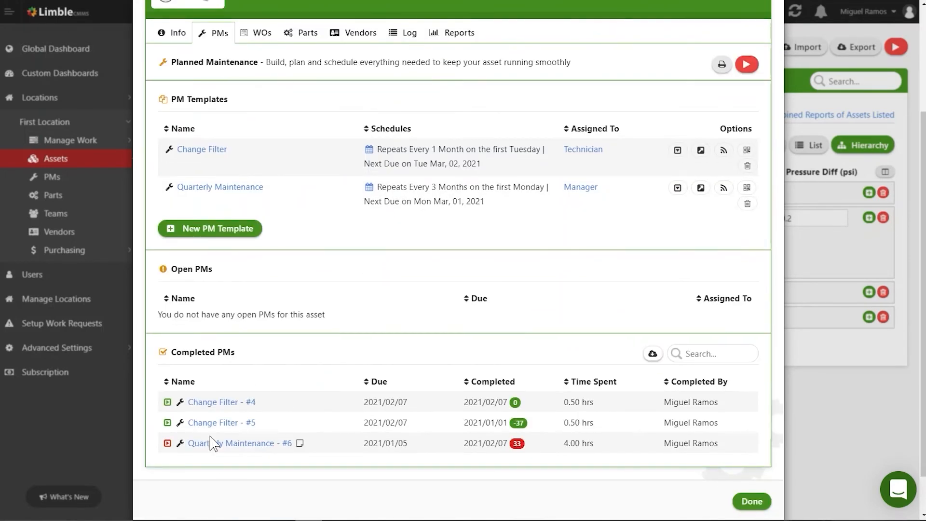
scroll(296, 384, "up", 3)
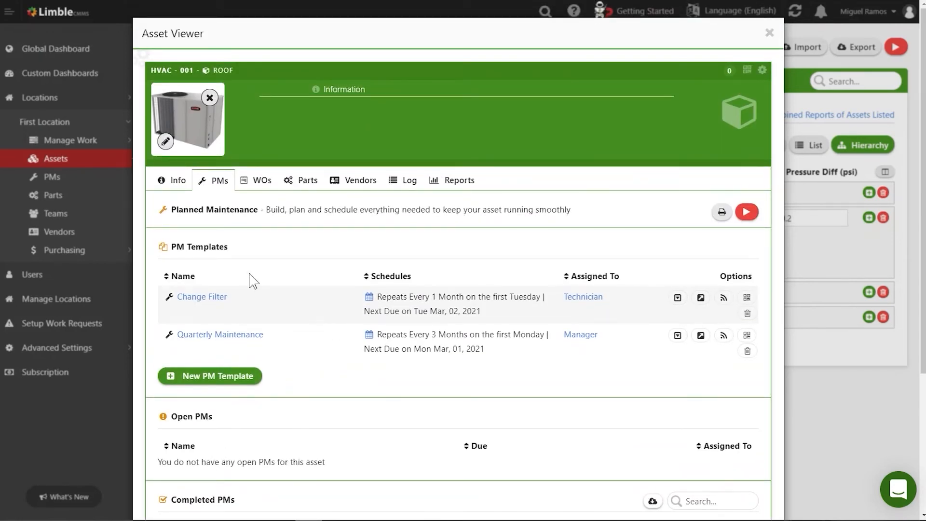
left_click(260, 182)
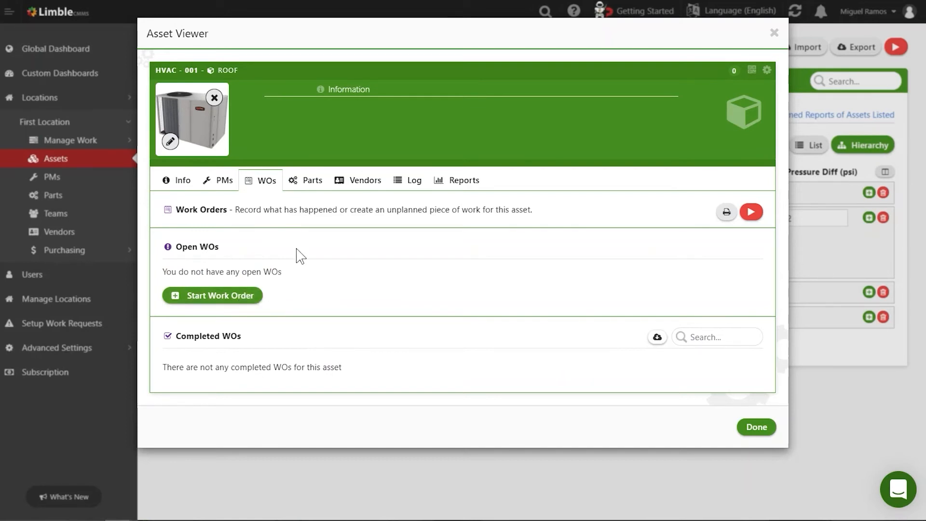
Step: Set the quantity of the HVAC Air Filter 24x12x2 part associated with HVAC - 001 to 2
left_click(310, 189)
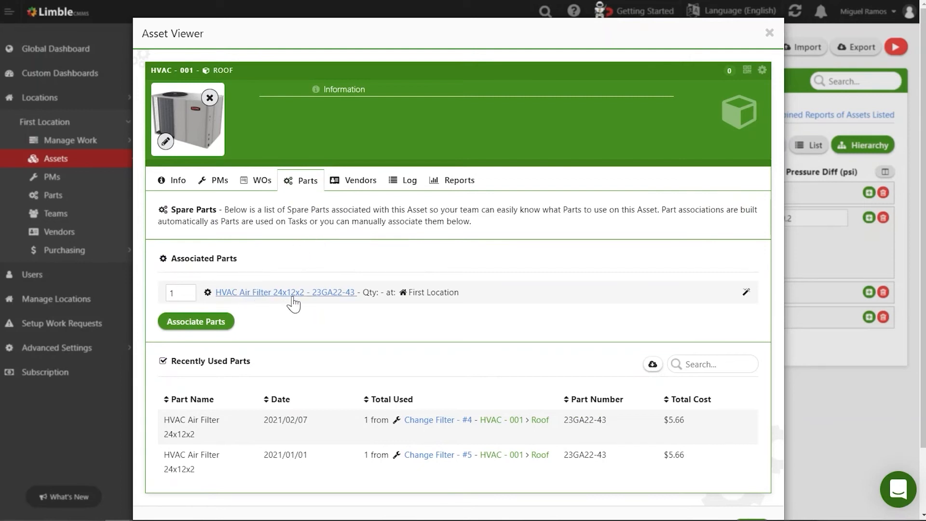
mouse_move(750, 300)
left_click(178, 295)
double_click(181, 297)
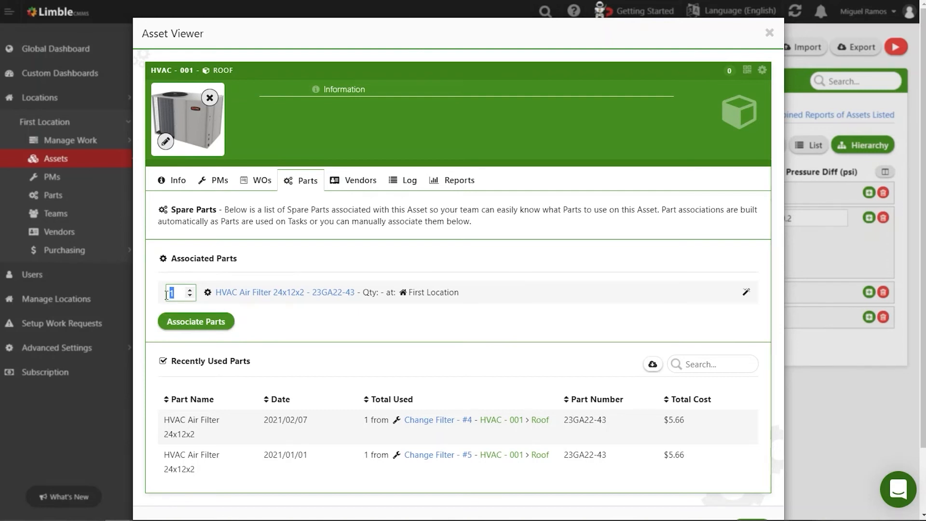
type("2")
left_click(296, 260)
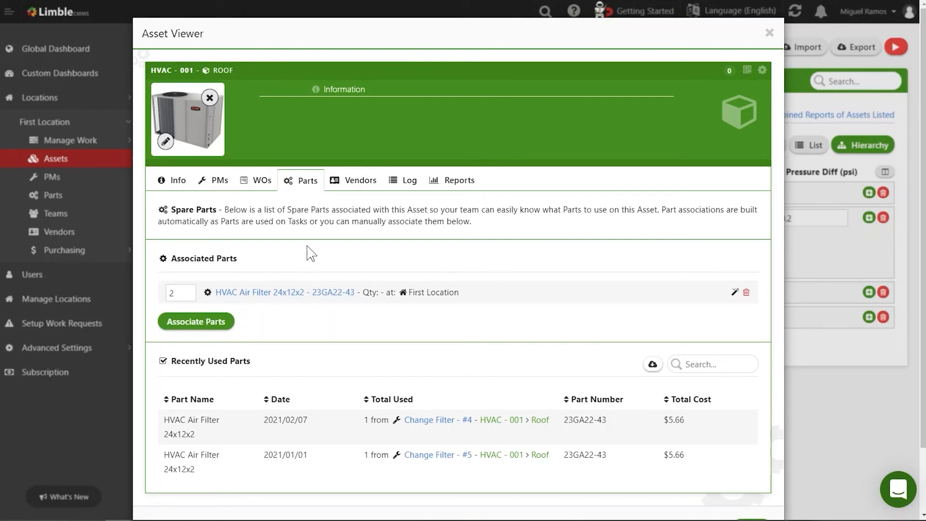
Step: Review HVAC - 001's vendors, its log including the completed Quarterly Maintenance task, and its cost reports
left_click(338, 183)
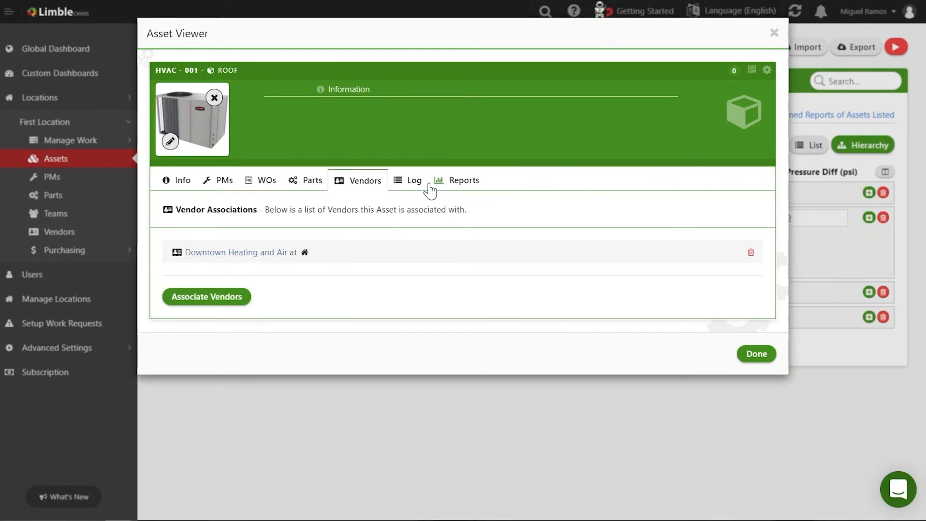
left_click(409, 189)
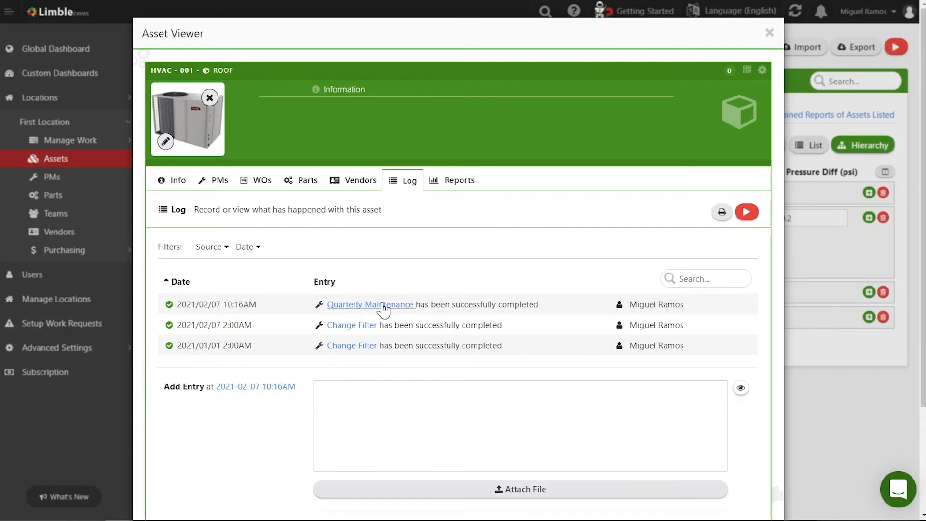
left_click(361, 305)
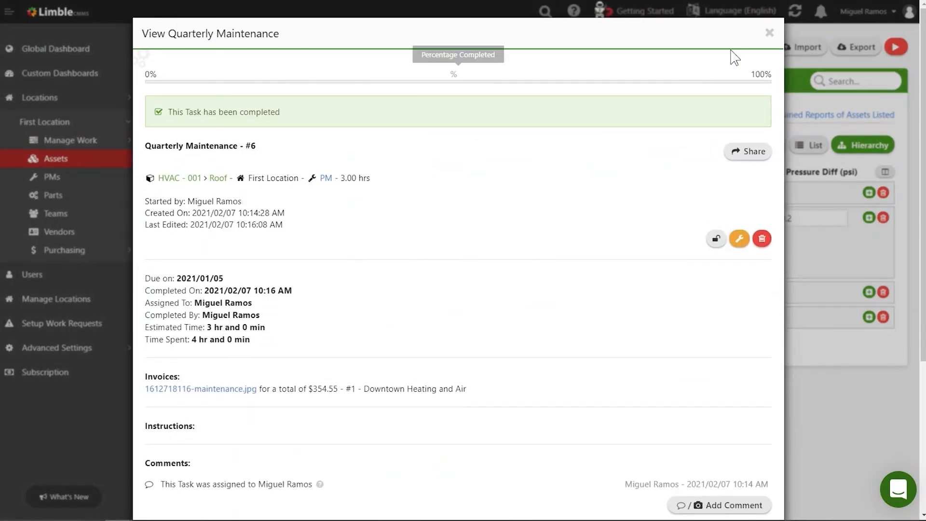
left_click(769, 33)
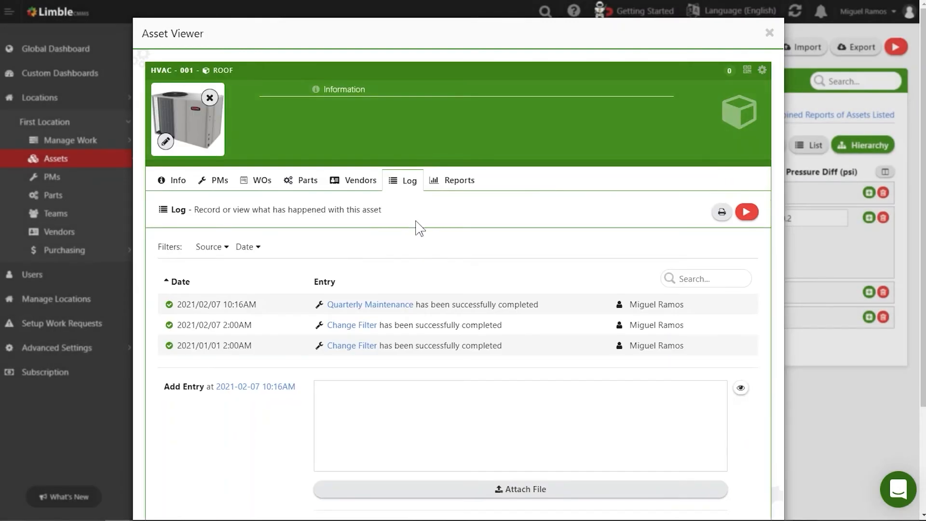
left_click(452, 187)
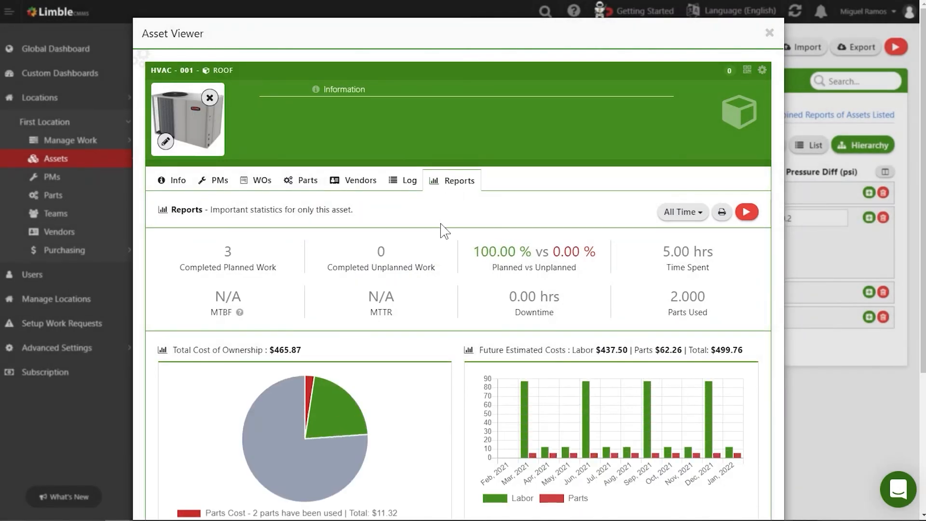
scroll(444, 231, "down", 2)
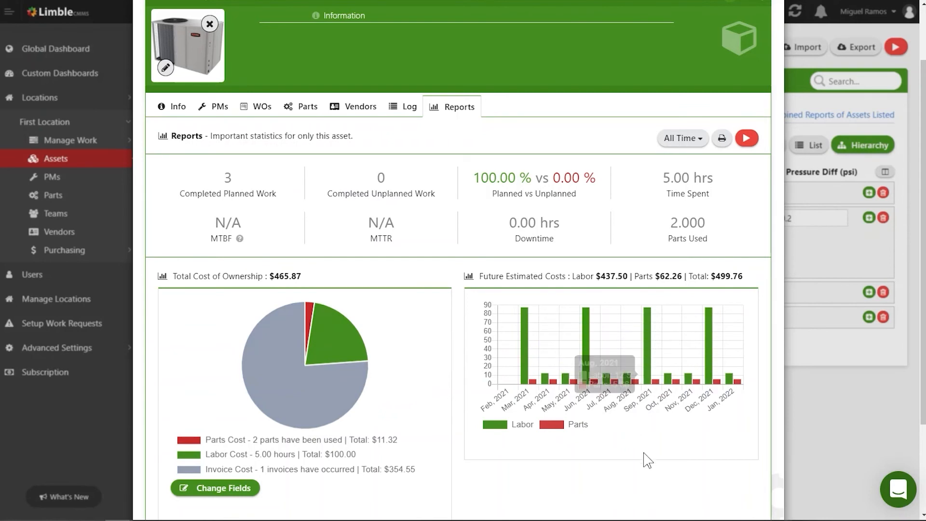
scroll(619, 144, "up", 2)
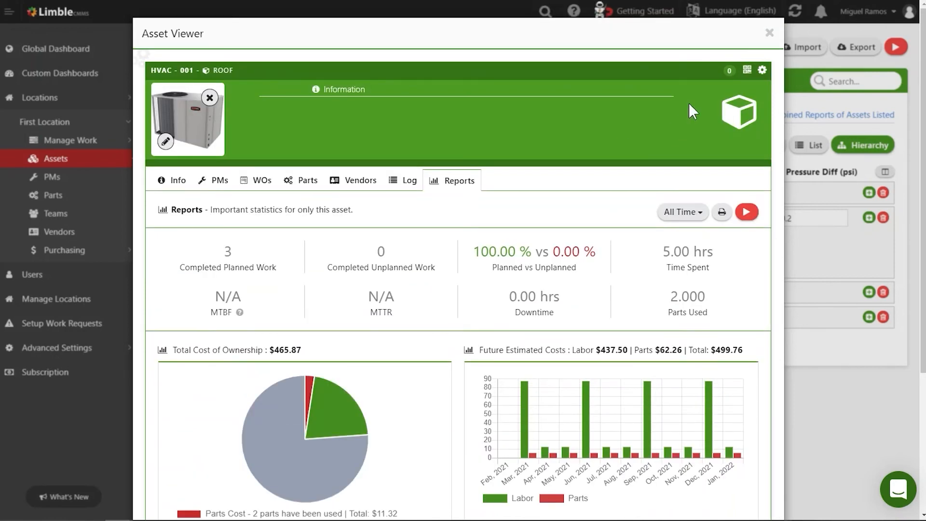
left_click(770, 34)
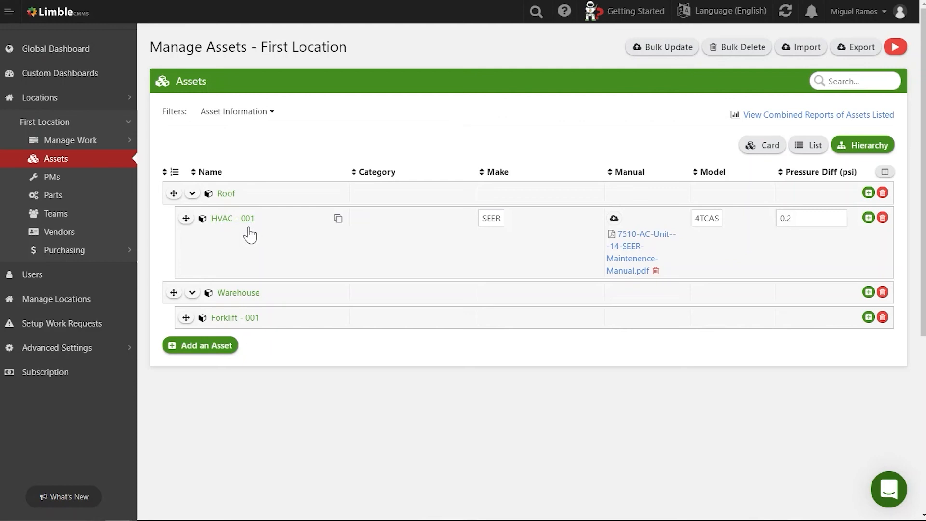
Step: Duplicate the HVAC - 001 asset under Roof and rename the copy HVAC - 002
left_click(340, 220)
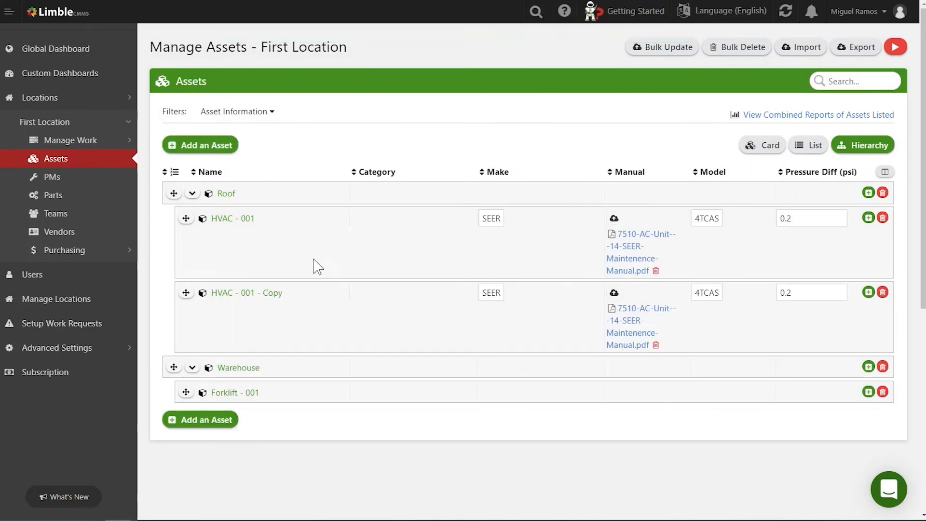
left_click(223, 293)
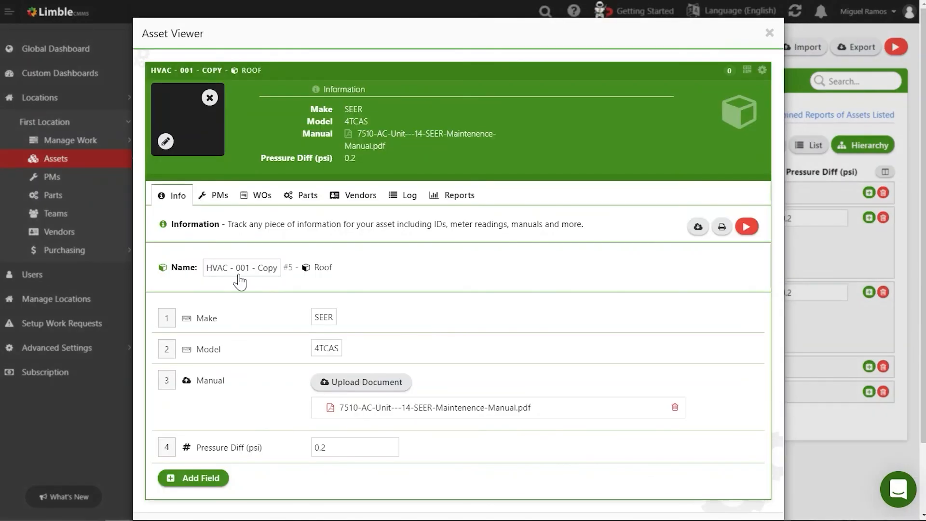
left_click_drag(246, 268, 279, 258)
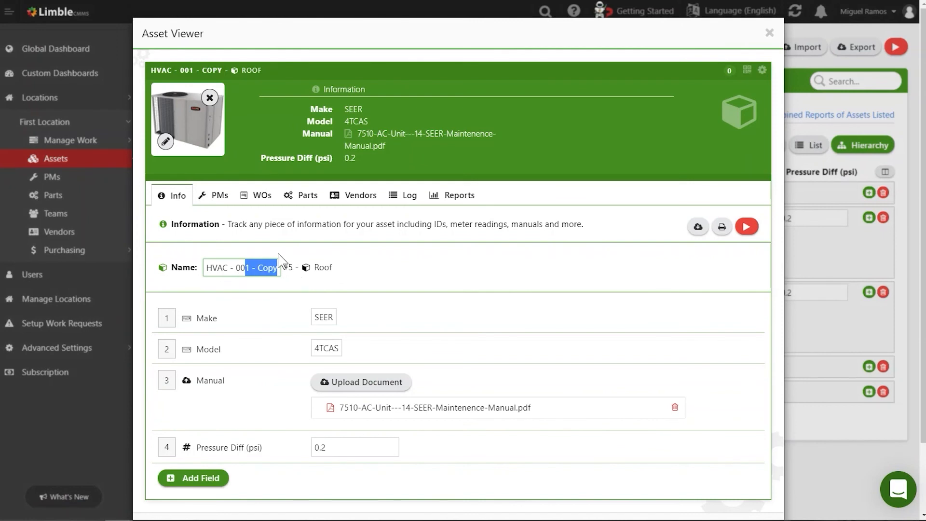
type("2")
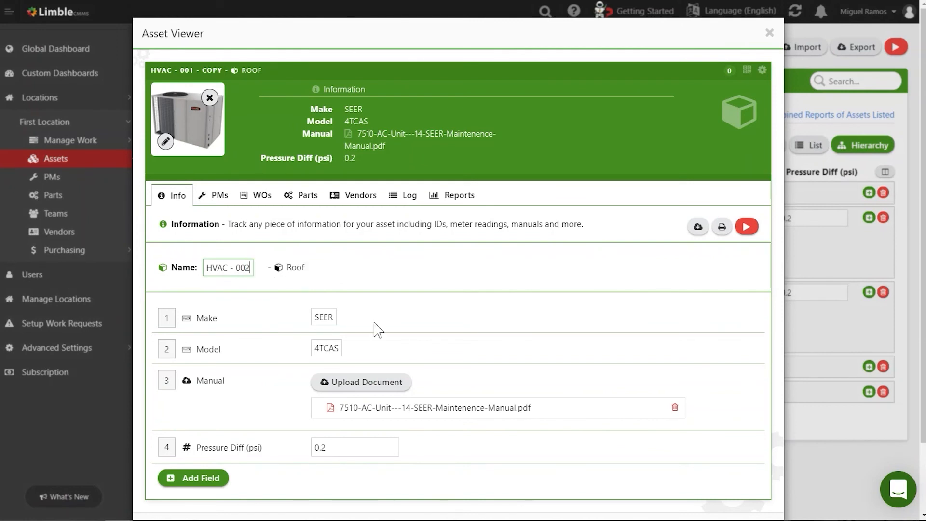
left_click(419, 307)
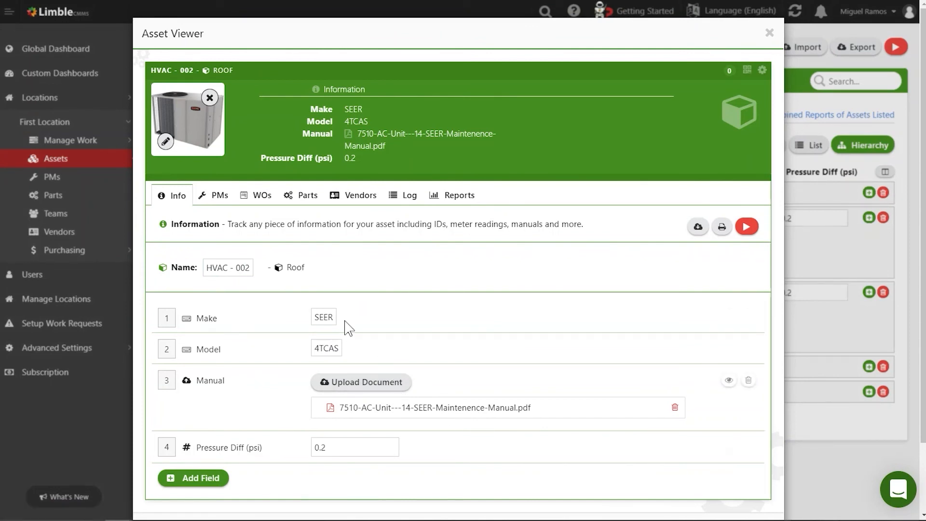
Step: Review the planned maintenance templates and log of HVAC - 002
left_click(216, 197)
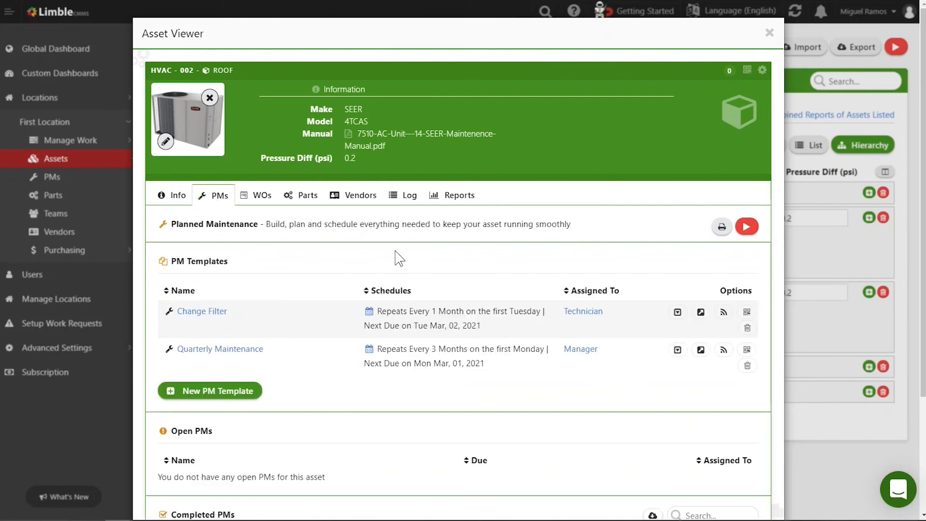
left_click(403, 199)
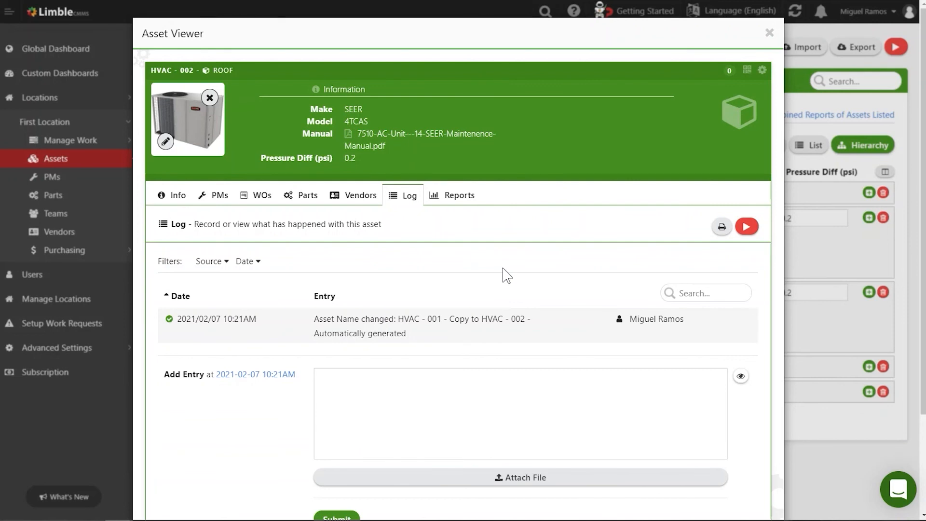
left_click(769, 33)
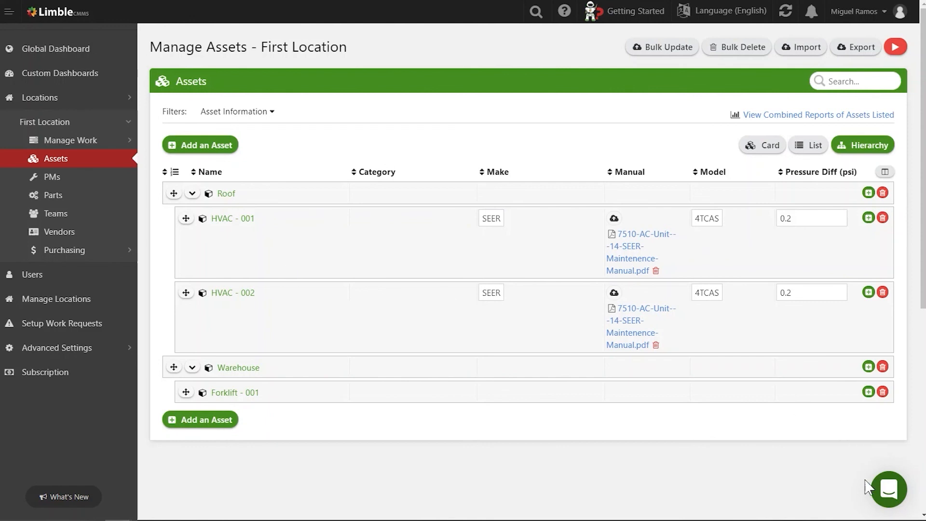
Step: View the support chat's new message form and close the chat without sending anything
left_click(885, 496)
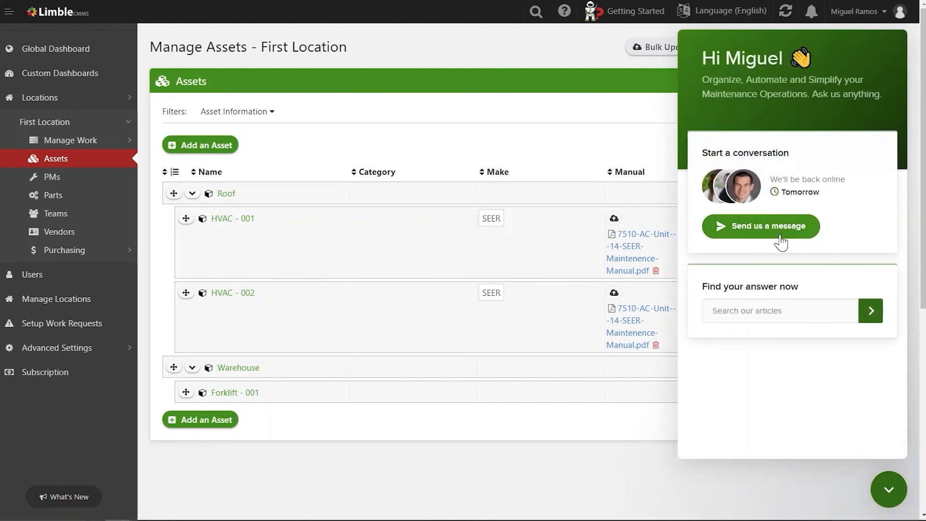
left_click(780, 242)
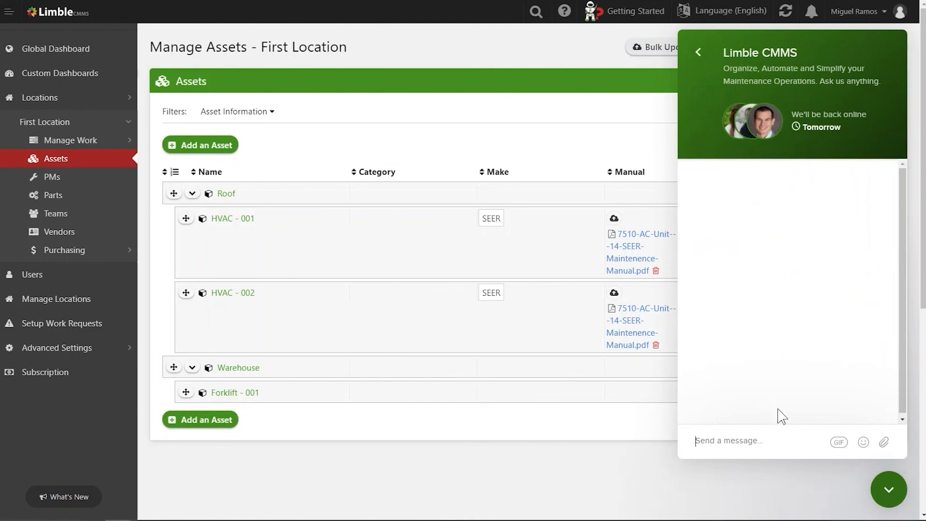
left_click(889, 488)
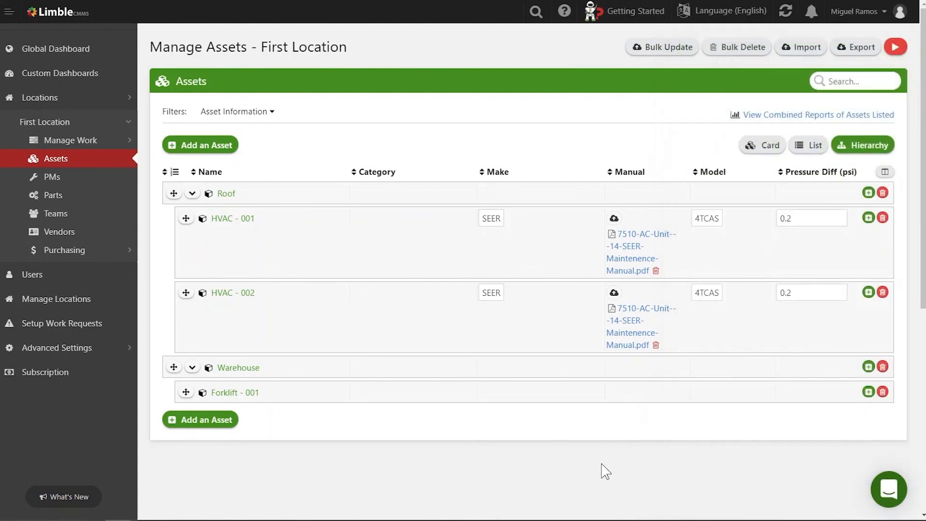